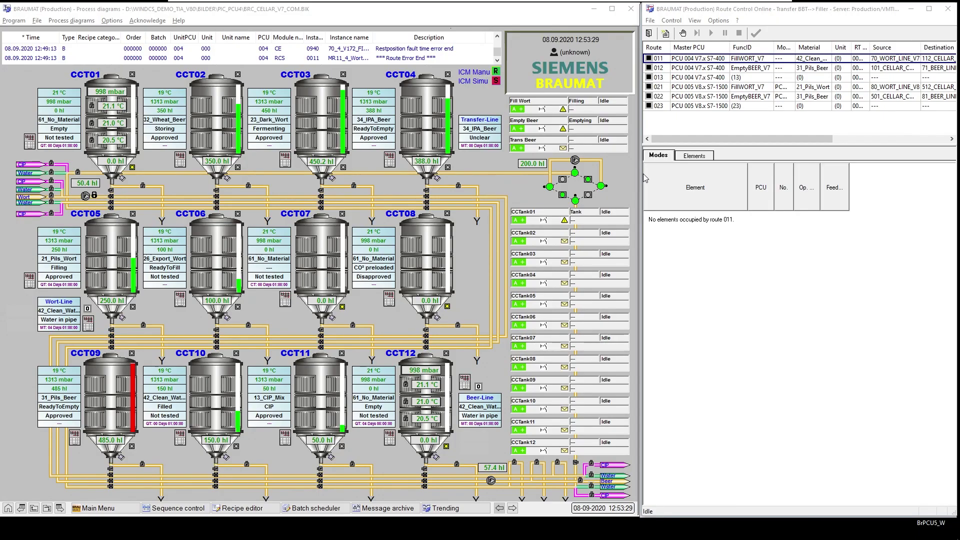
- Switch to manual and start route 011 from 70_WORT_LINE_V7 to 112_CELLAR_CCT12_V7
left_click(684, 33)
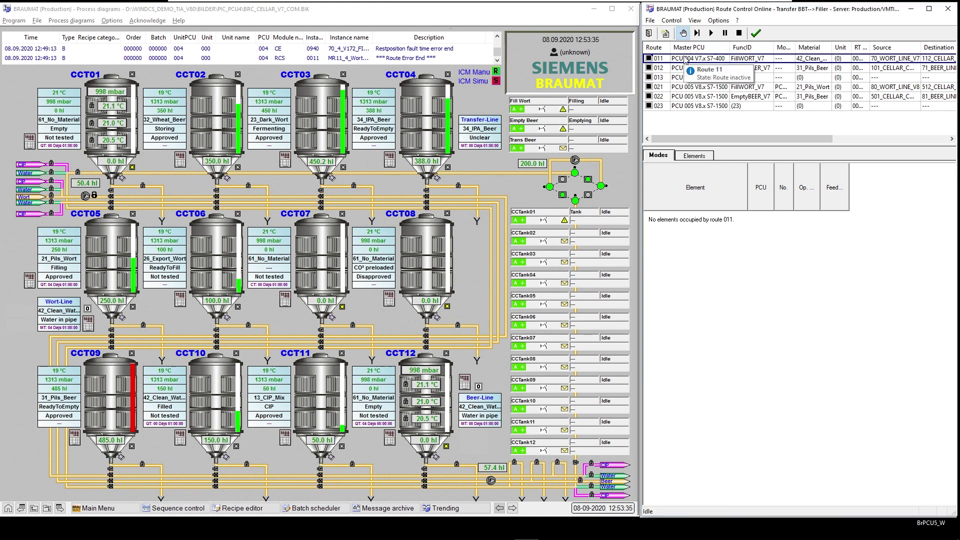
double_click(685, 58)
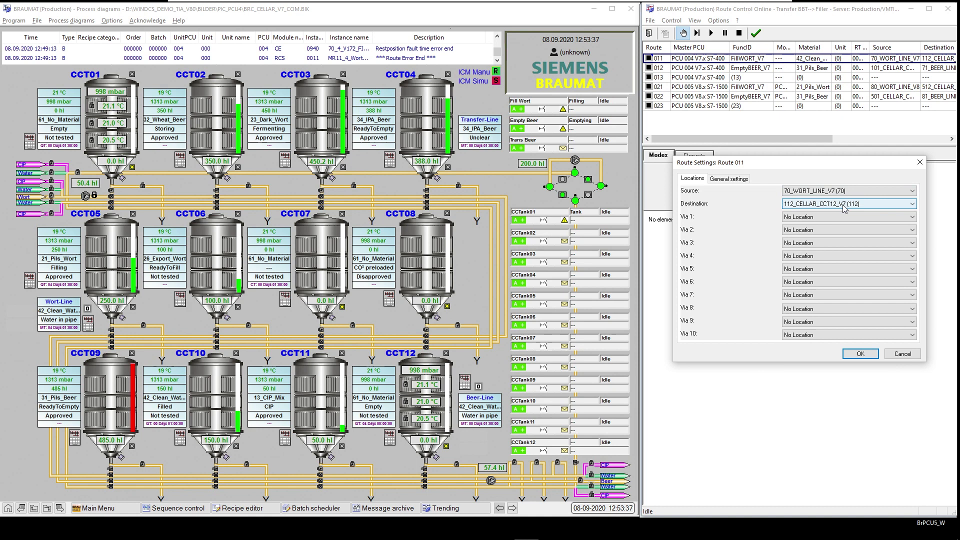
left_click(912, 192)
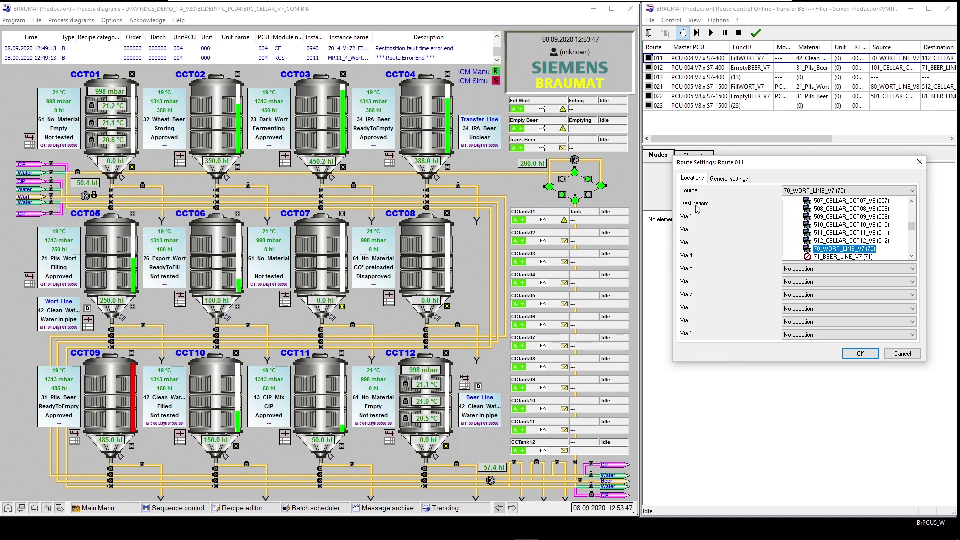
left_click(820, 249)
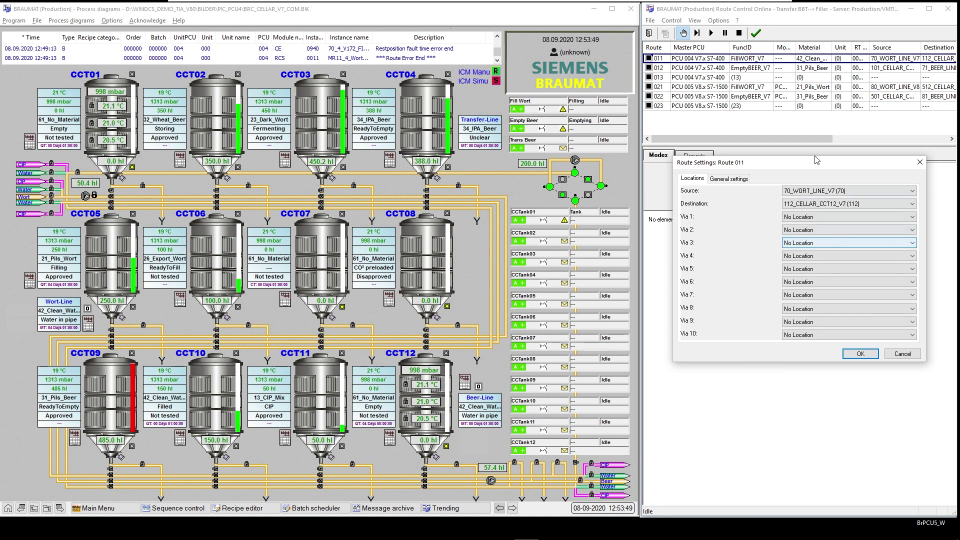
left_click(827, 205)
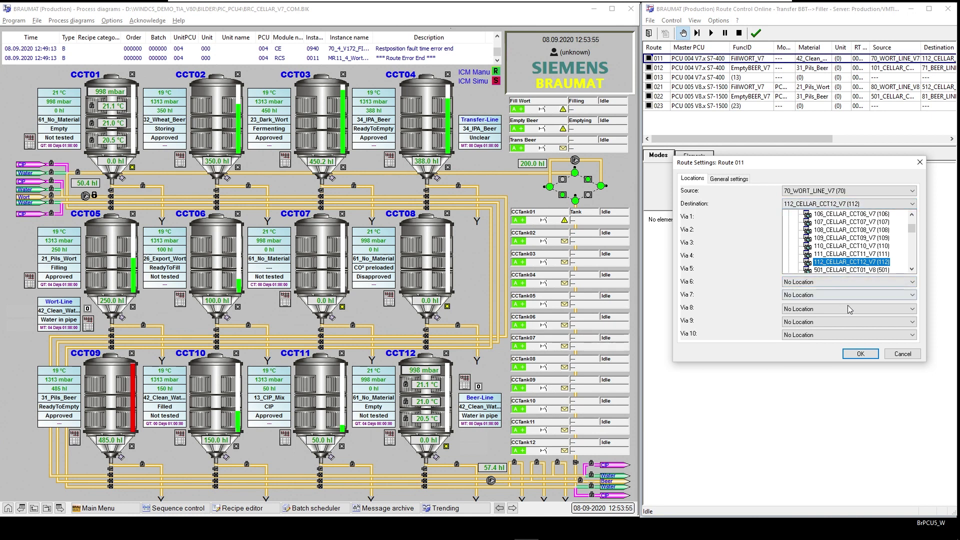
left_click(858, 353)
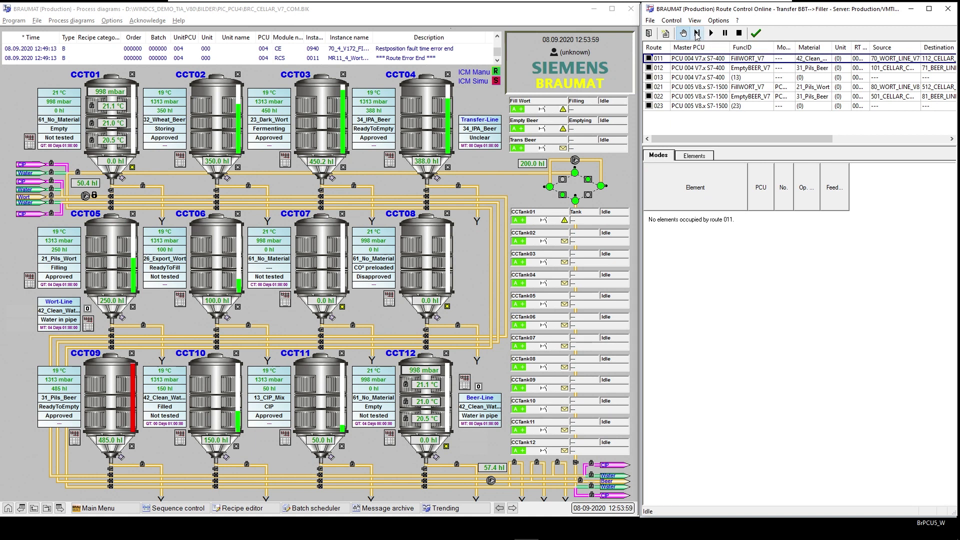
left_click(698, 33)
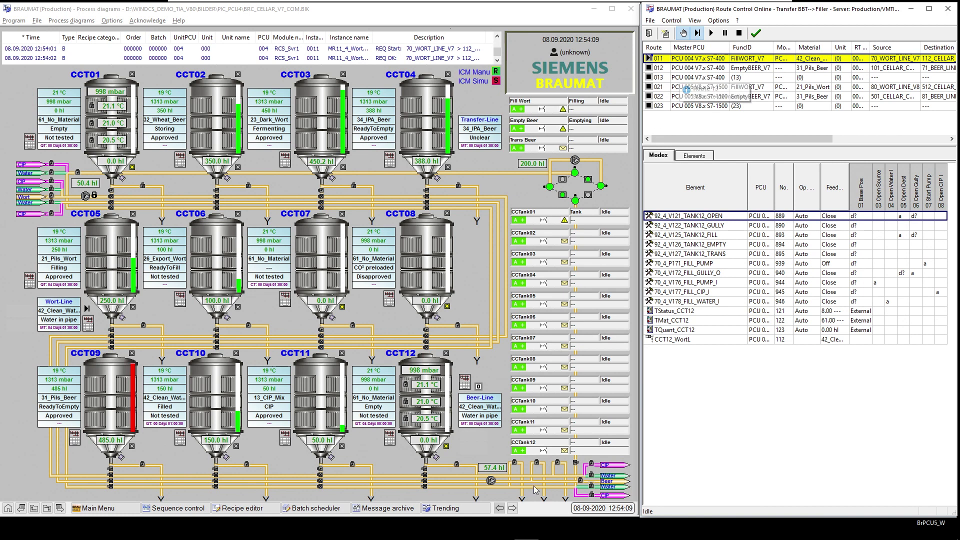
- In the RCS engineering database, list PCU 001's VALVE control elements
mouse_move(502, 529)
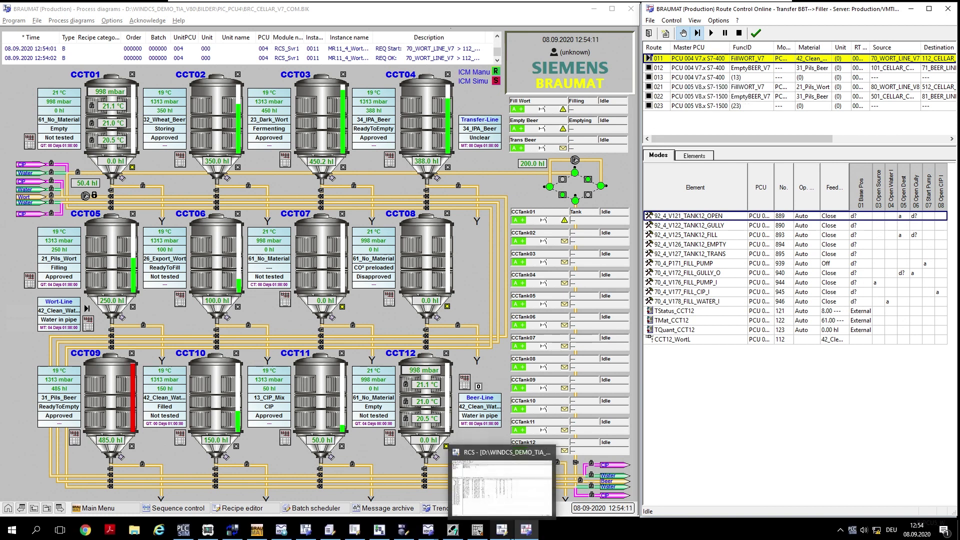
left_click(501, 480)
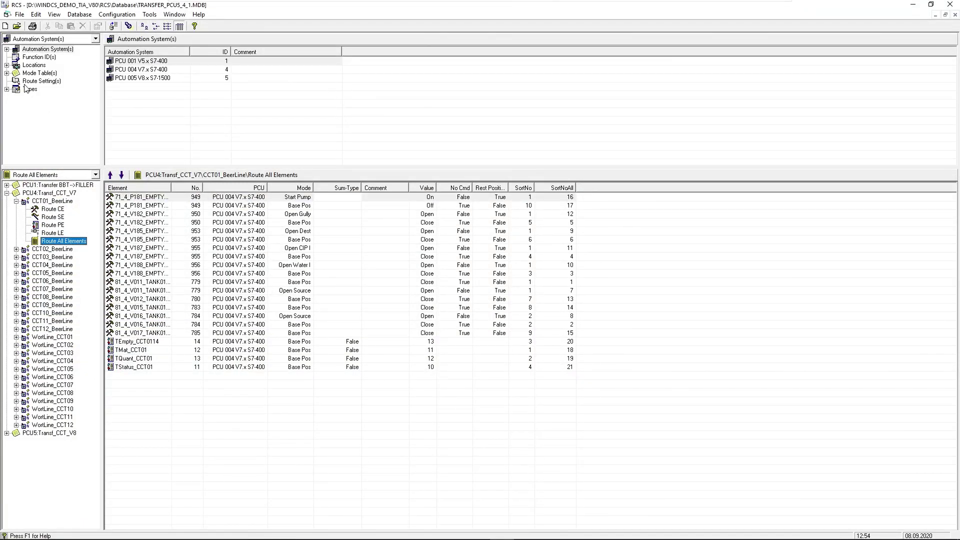
left_click(7, 50)
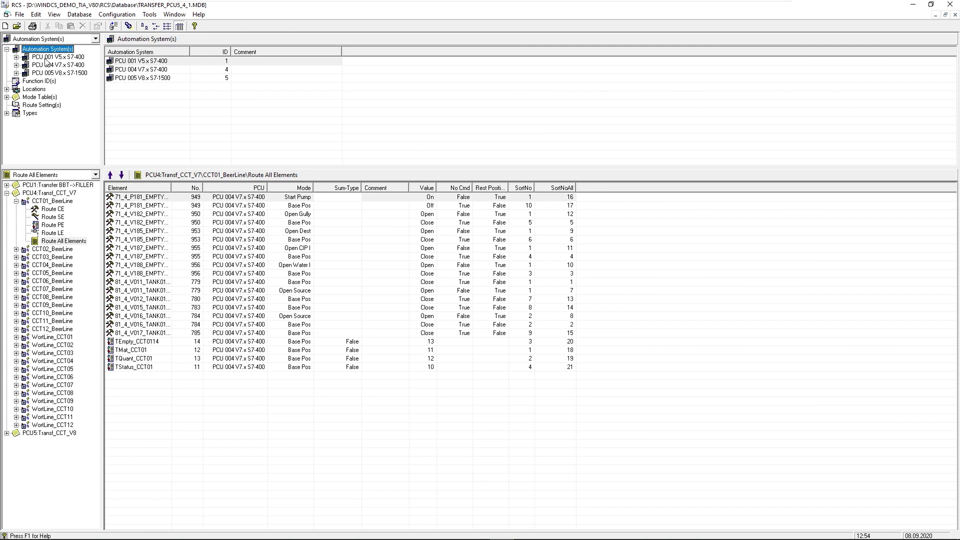
left_click(17, 58)
left_click(57, 65)
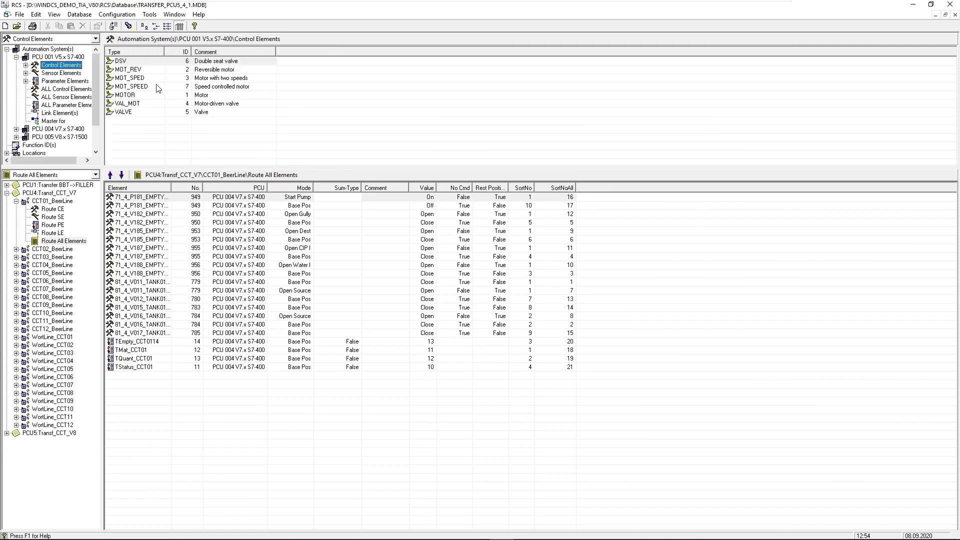
double_click(128, 113)
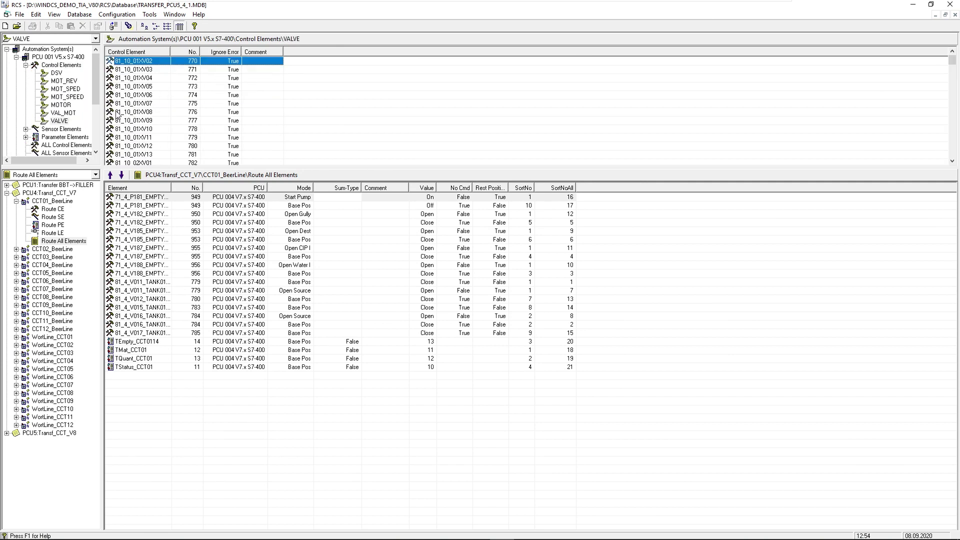
- Browse PCU 001's TANK STATUS sensor elements, then its empty Link Element(s) list
scroll(96, 113, "down", 2)
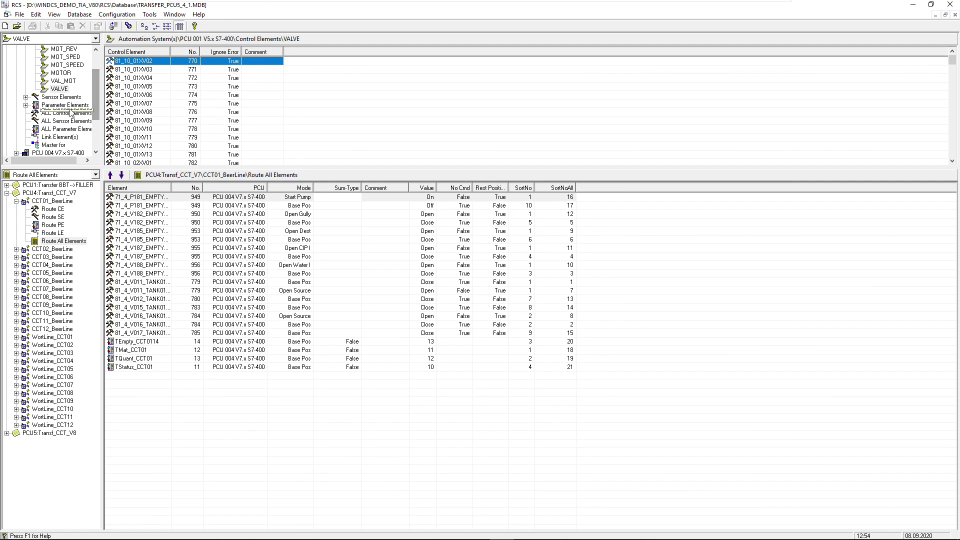
left_click(26, 98)
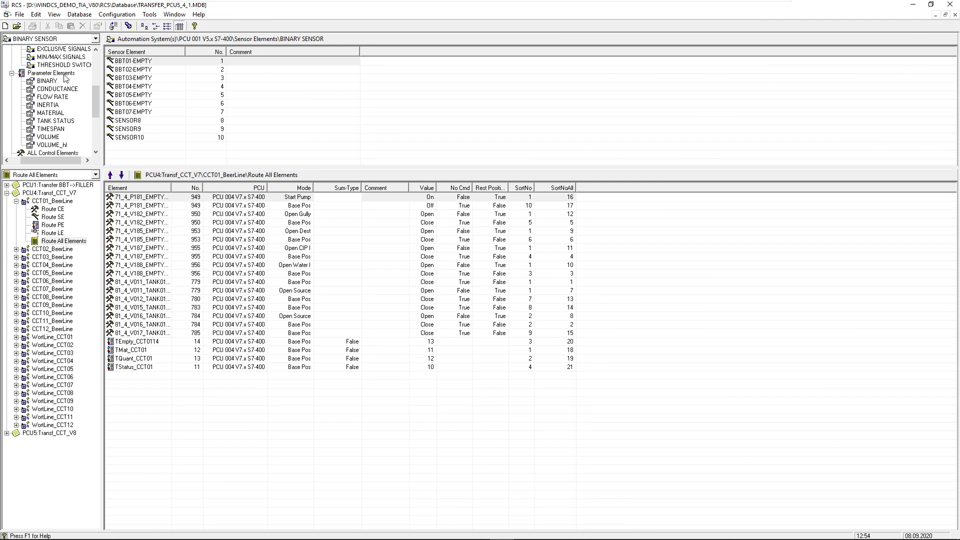
left_click(55, 121)
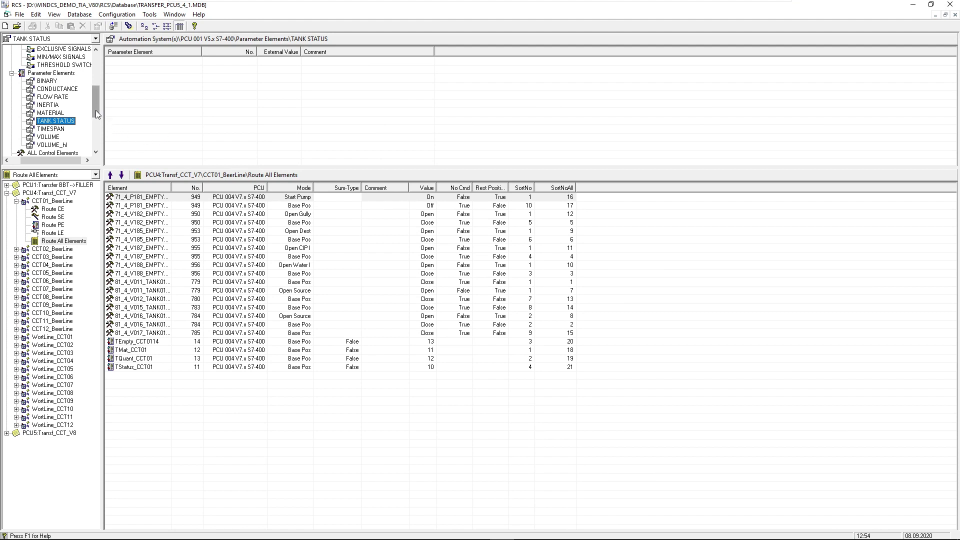
left_click_drag(95, 110, 96, 122)
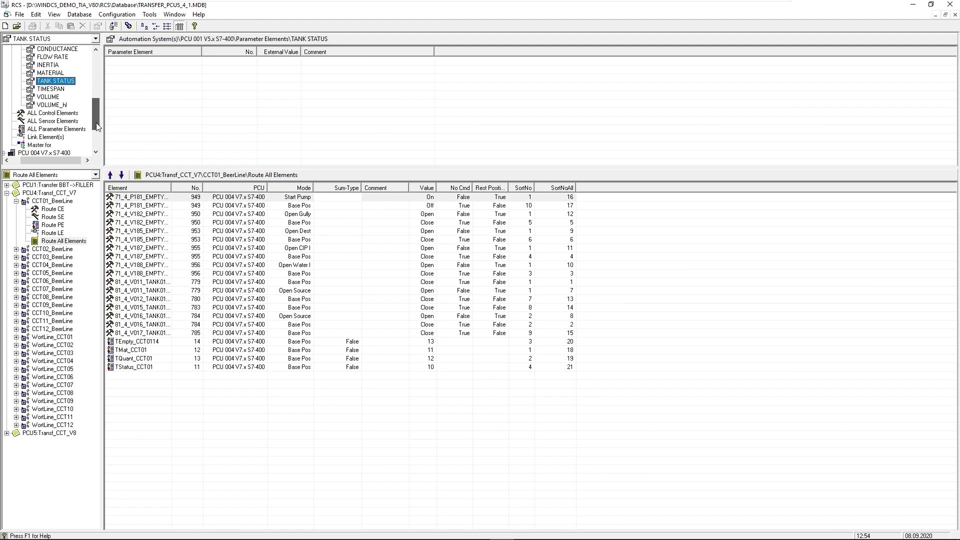
left_click(36, 138)
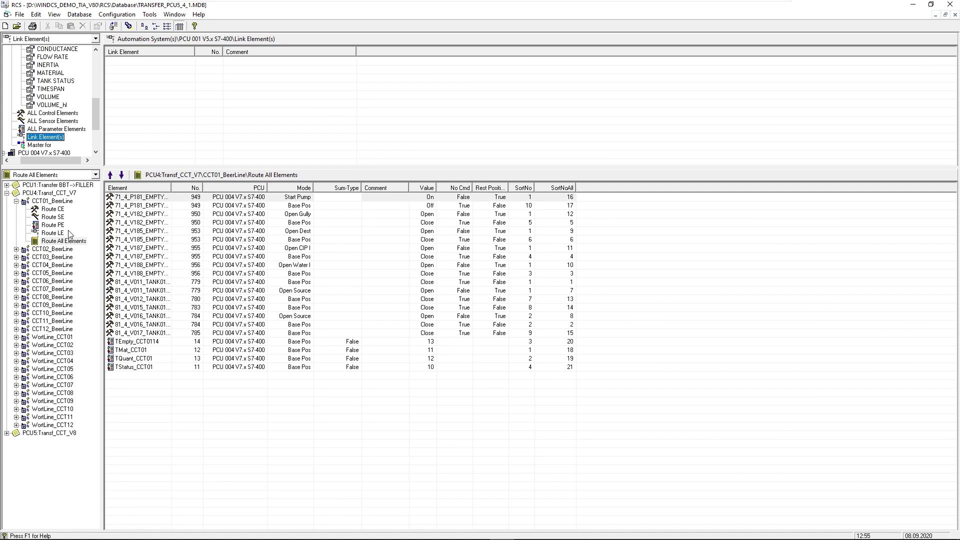
- Expand WortLine_CCT01, list Route CE's ten elements, and widen the Mode column
left_click(16, 337)
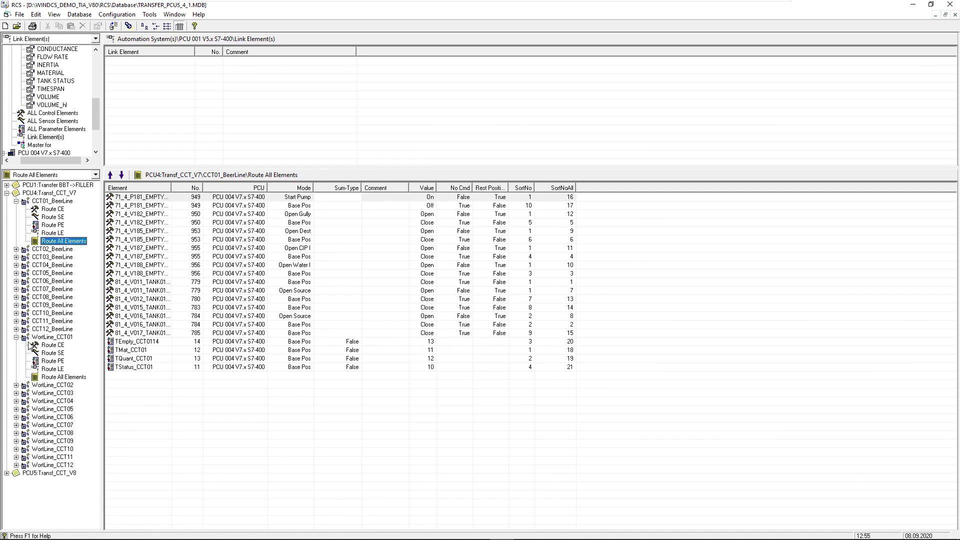
left_click(54, 345)
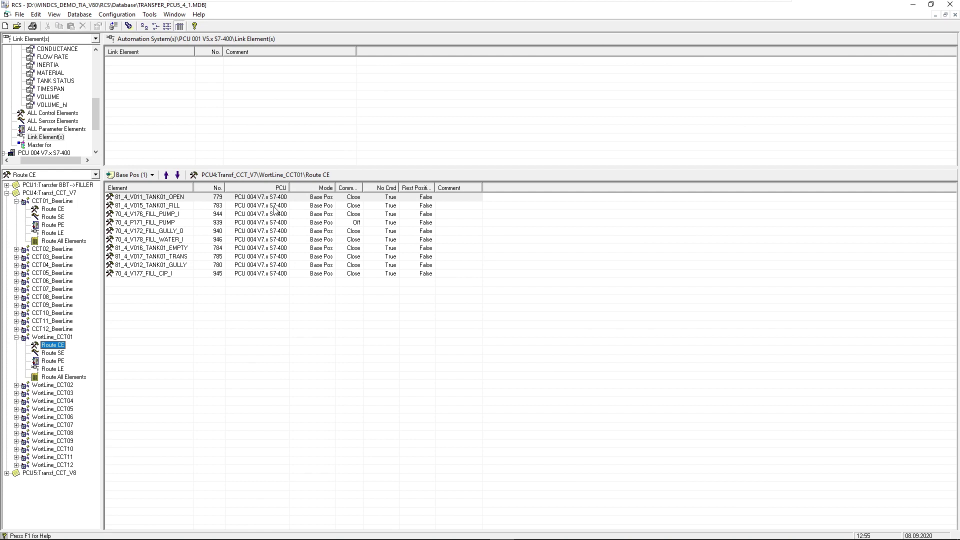
left_click_drag(335, 187, 373, 186)
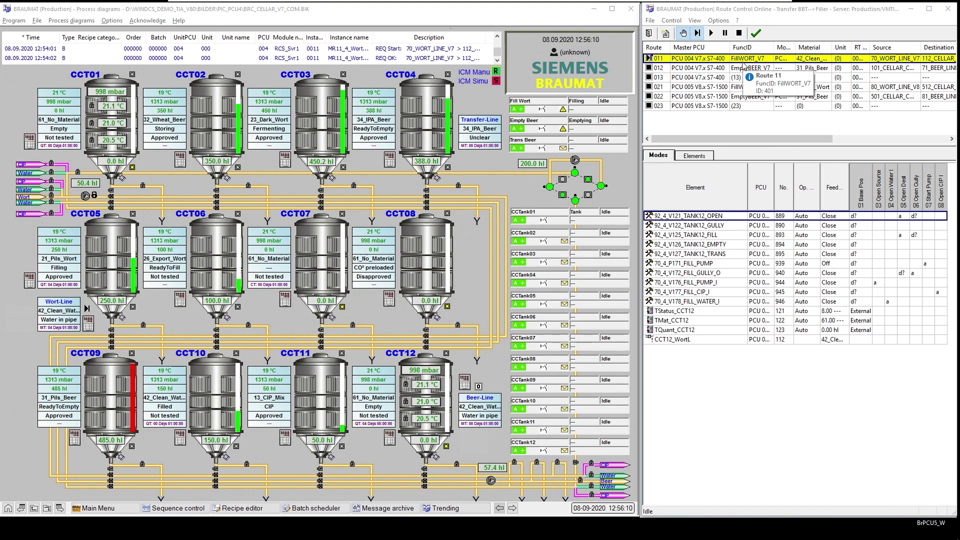
left_click(711, 33)
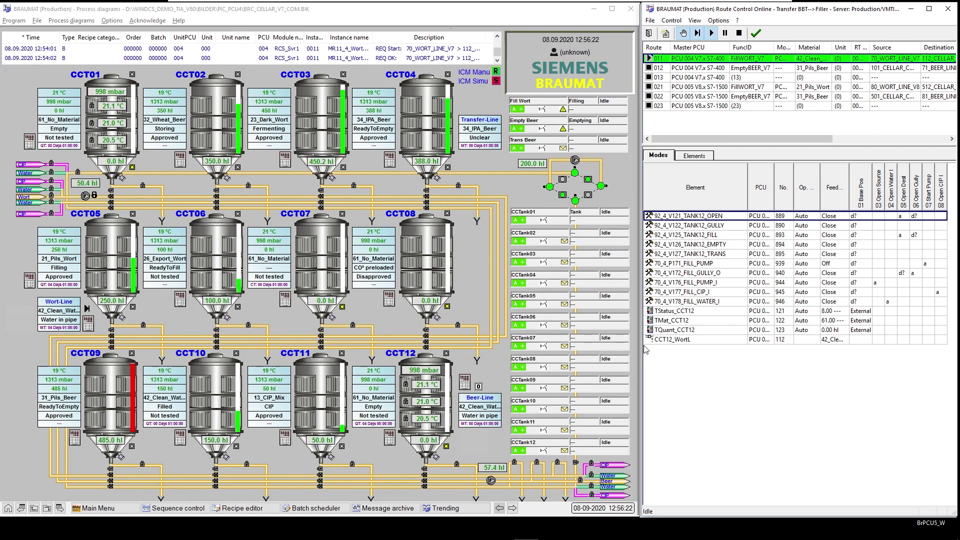
left_click(869, 193)
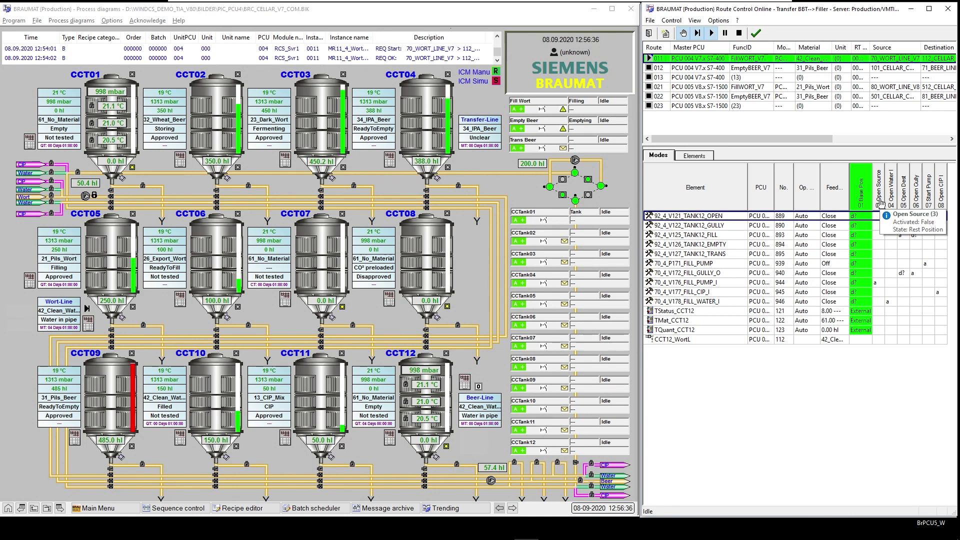
left_click(879, 203)
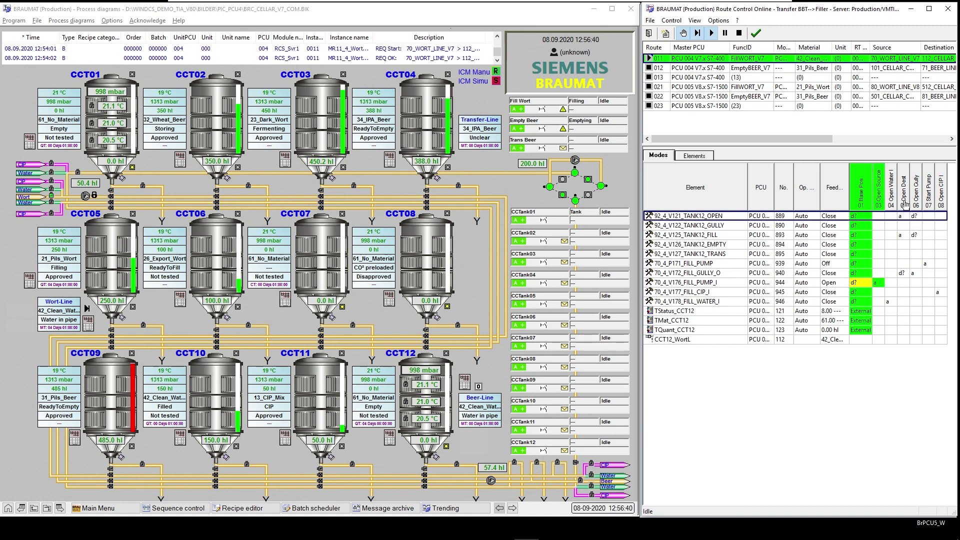
left_click(906, 204)
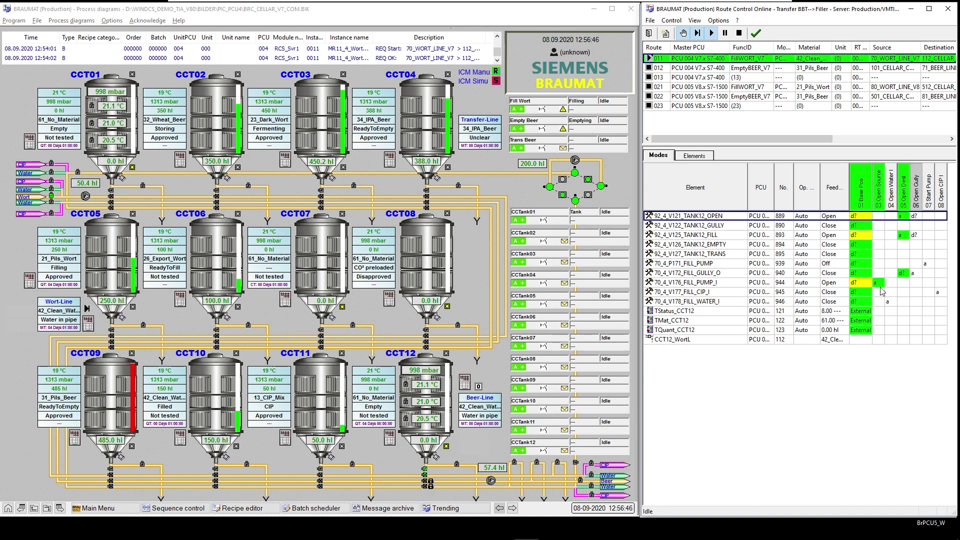
- Put fill gully valve V172 into manual mode and command it open
mouse_move(881, 292)
mouse_move(904, 278)
left_click(558, 467)
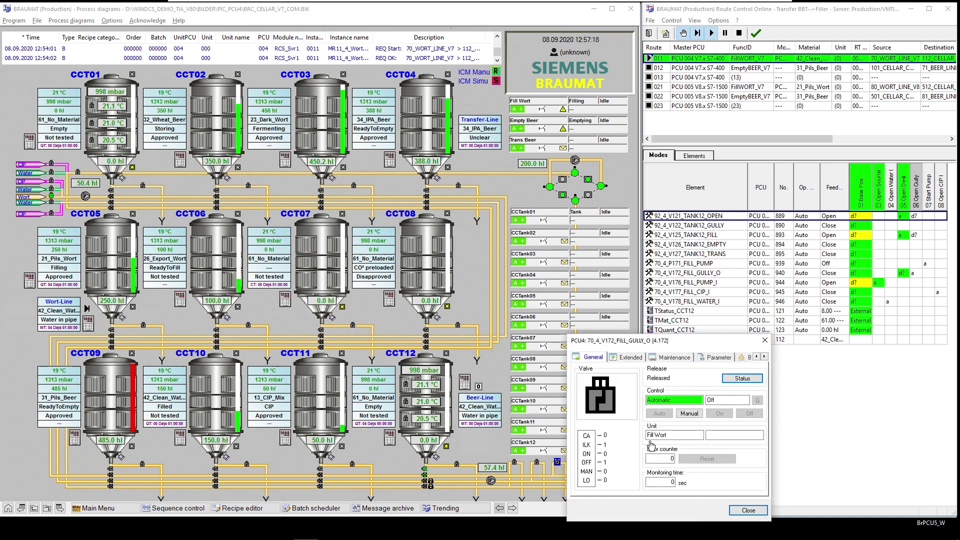
left_click(689, 414)
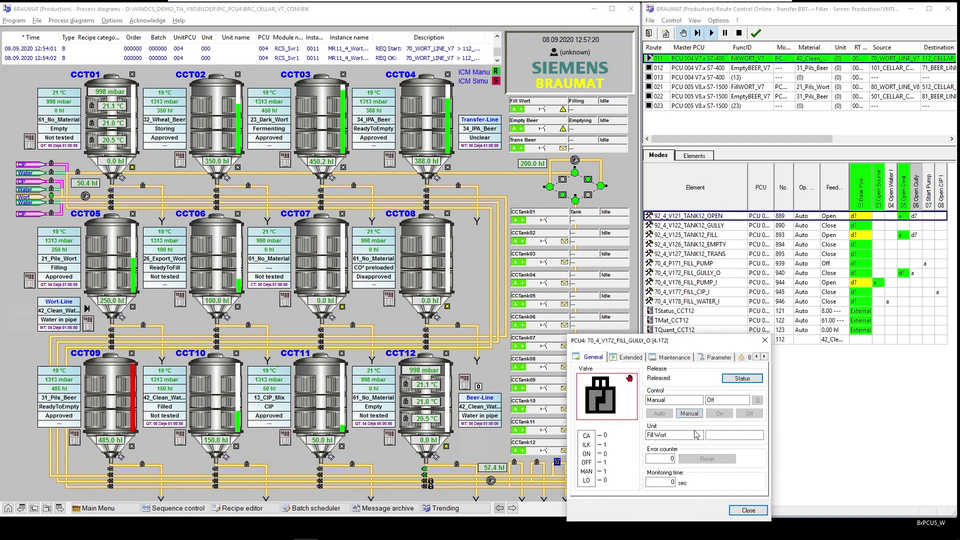
left_click(719, 414)
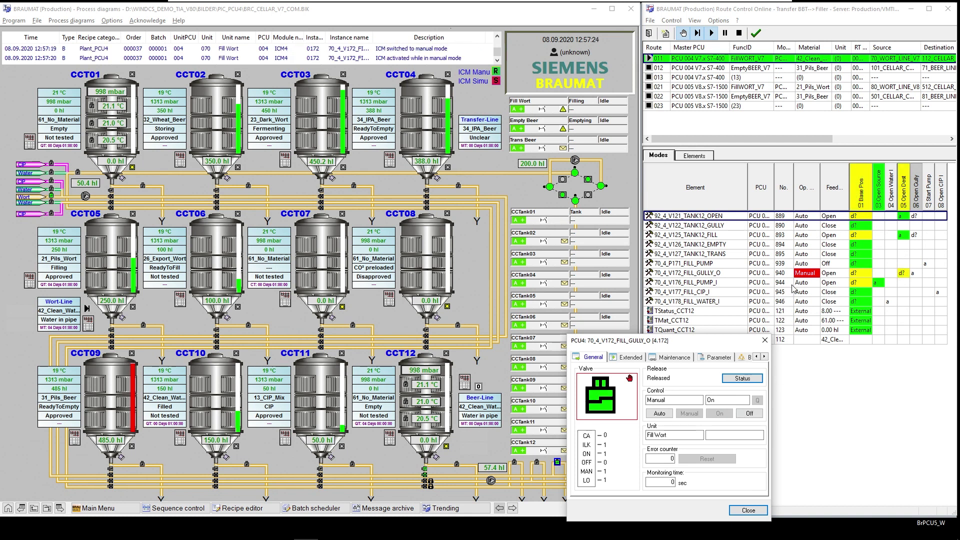
mouse_move(797, 278)
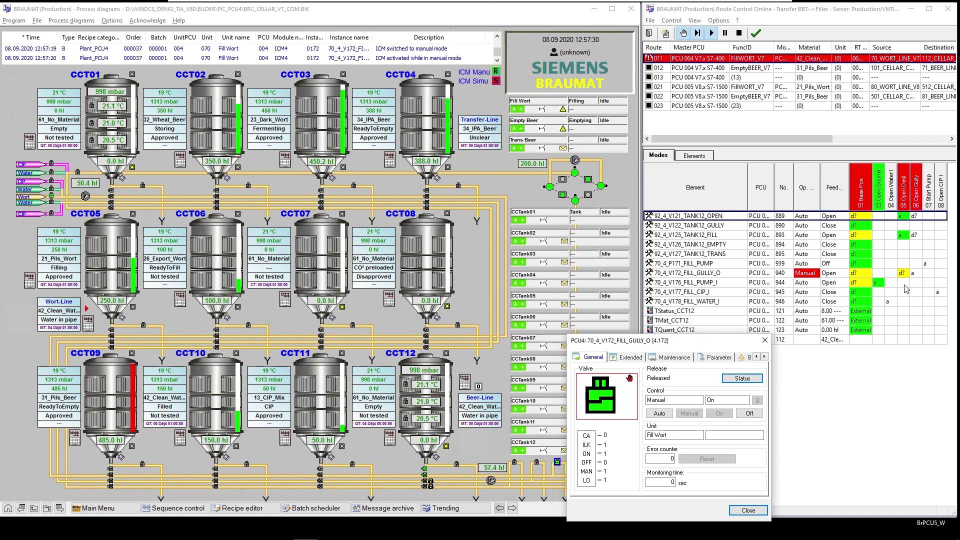
- Check the route control window, then return V172 to automatic and close its faceplate
left_click(751, 141)
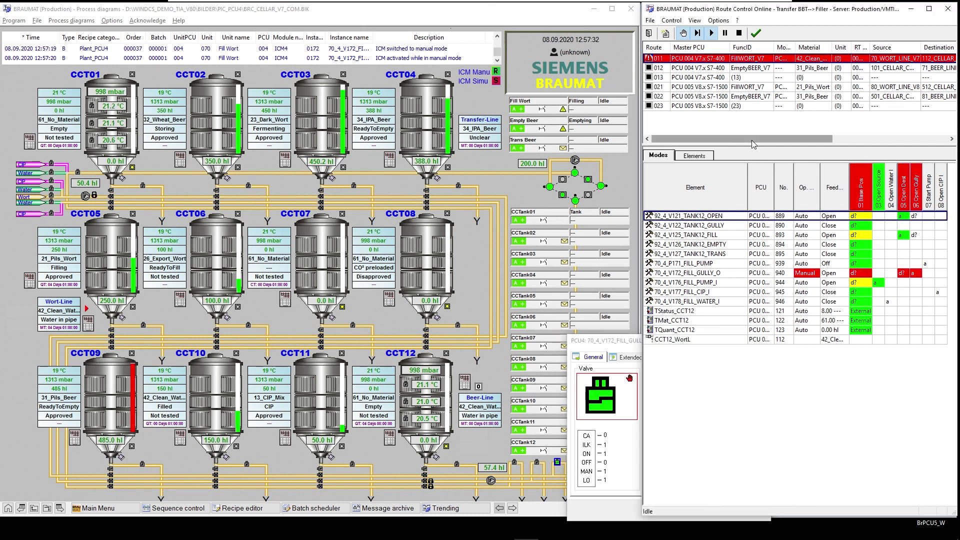
left_click_drag(753, 144, 855, 154)
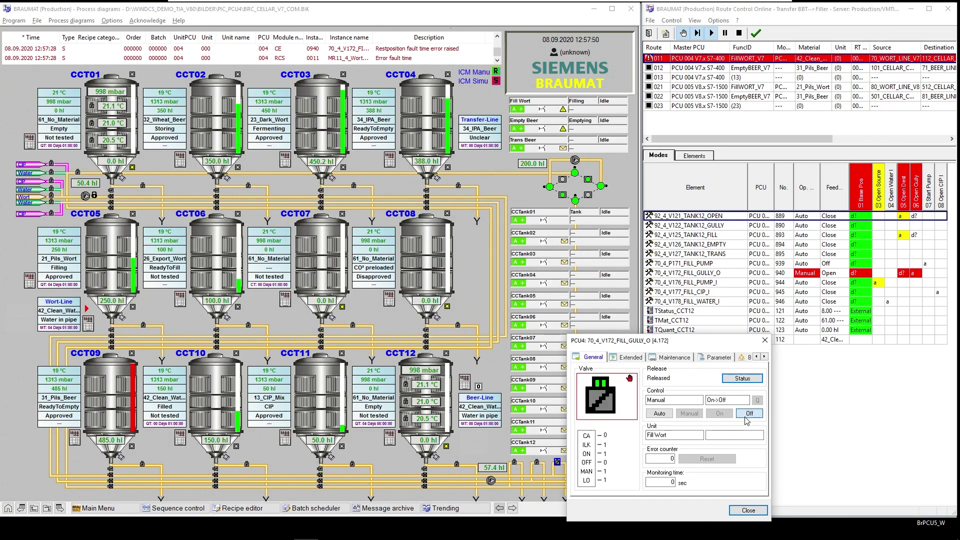
left_click(660, 414)
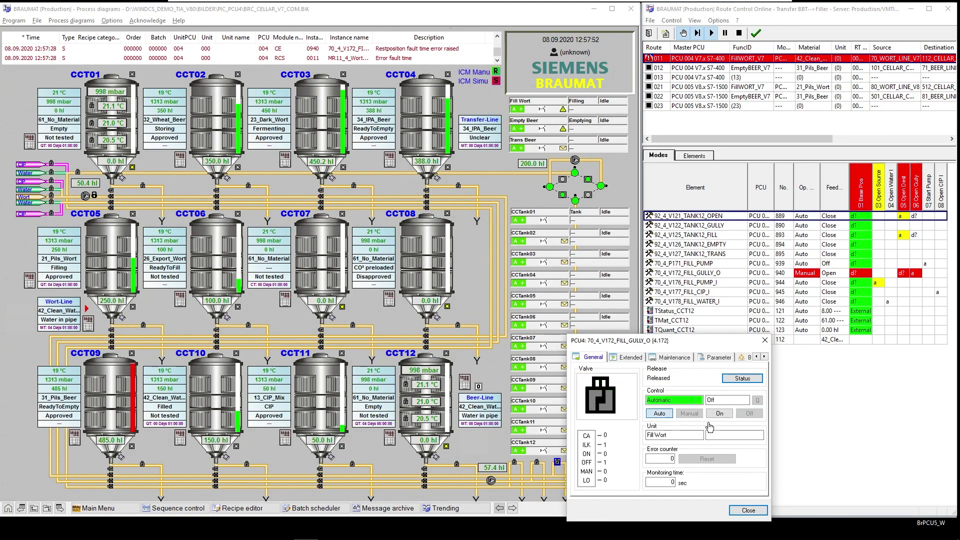
left_click(765, 340)
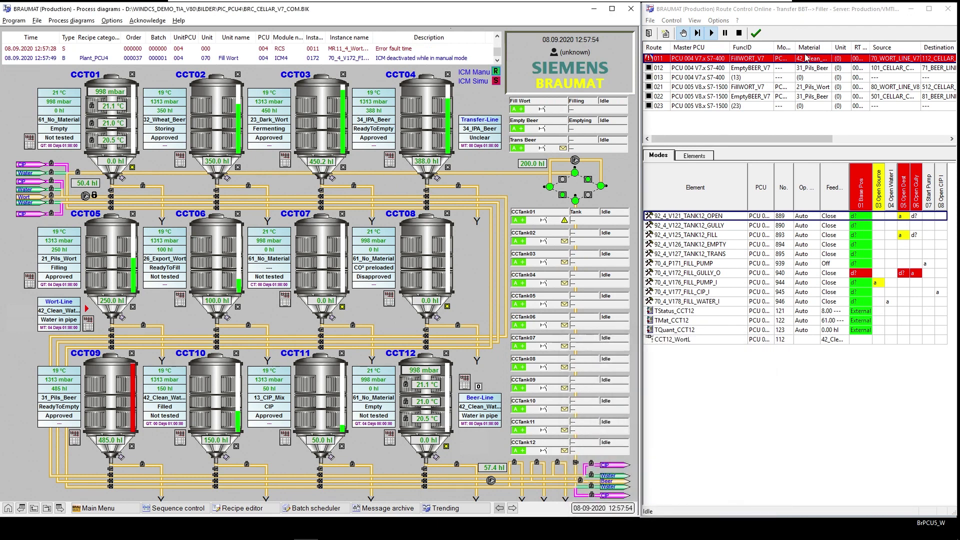
- Acknowledge route 011's fault and stop the route
left_click(756, 33)
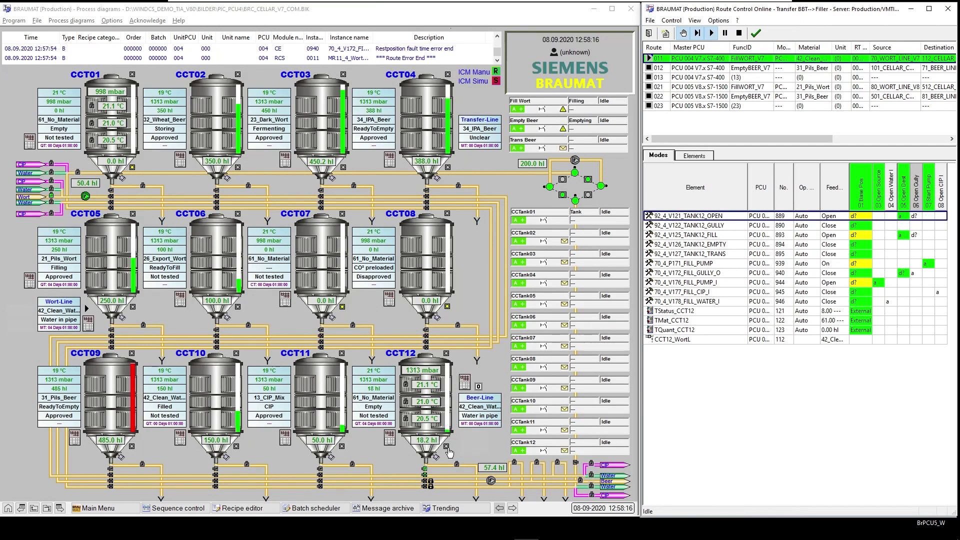
left_click(740, 34)
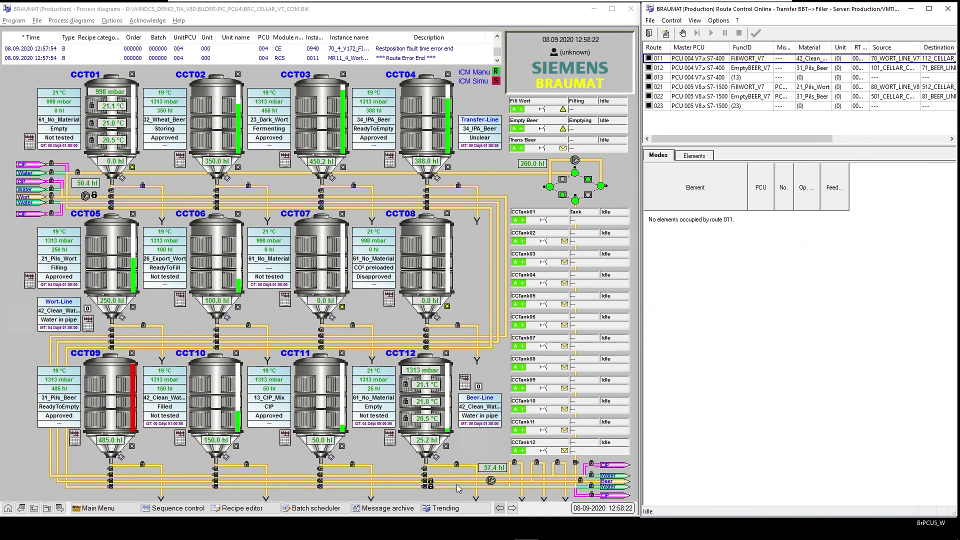
left_click(505, 532)
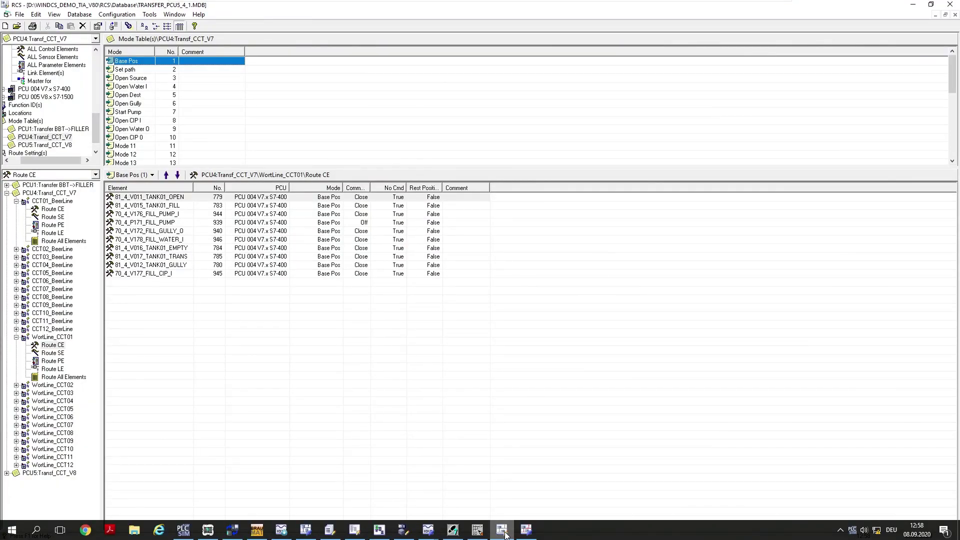
- Select step 16 W_Transfer_MAT_RCS in Filling_PCU4 and open block FC1692's code
left_click(356, 531)
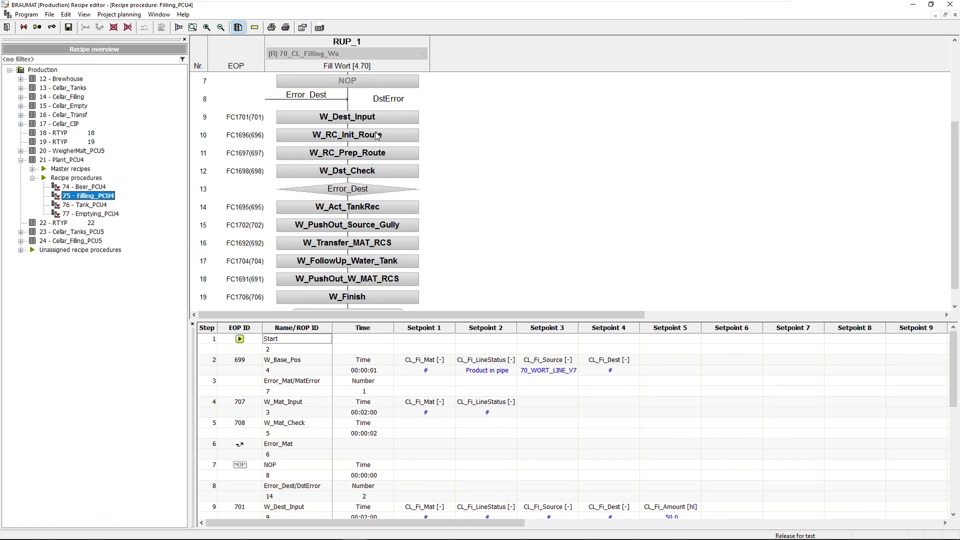
left_click(399, 245)
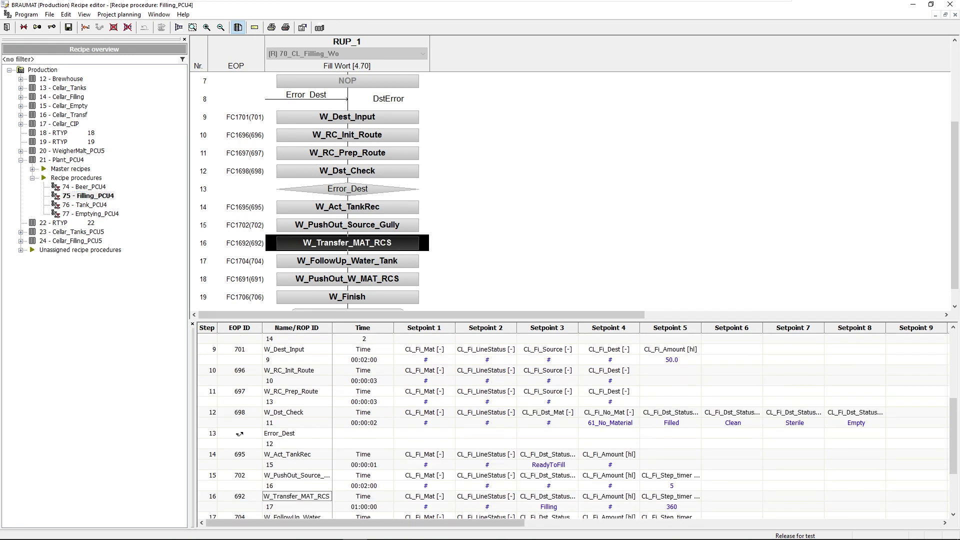
left_click(475, 531)
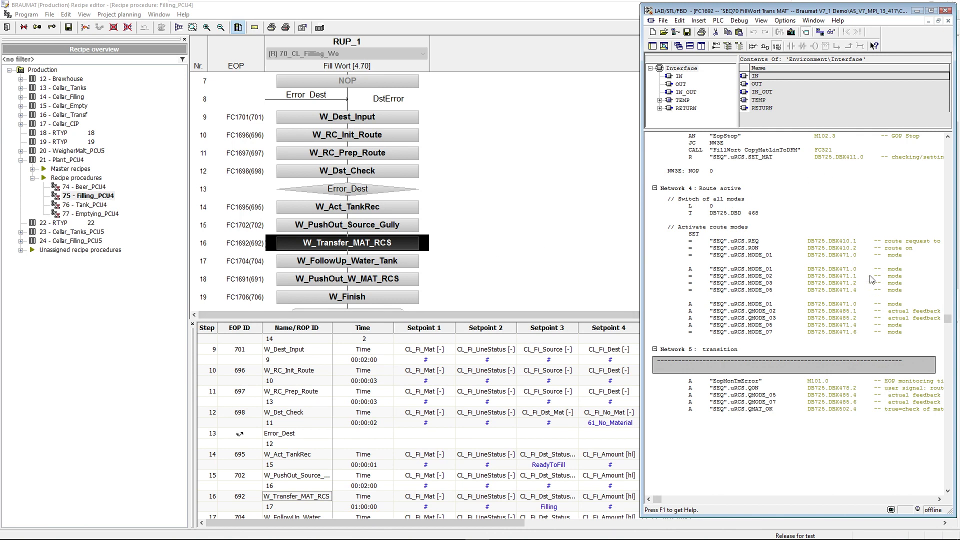
- Zoom out FC1692's code to read Network 4, then minimize the editor
left_click(761, 21)
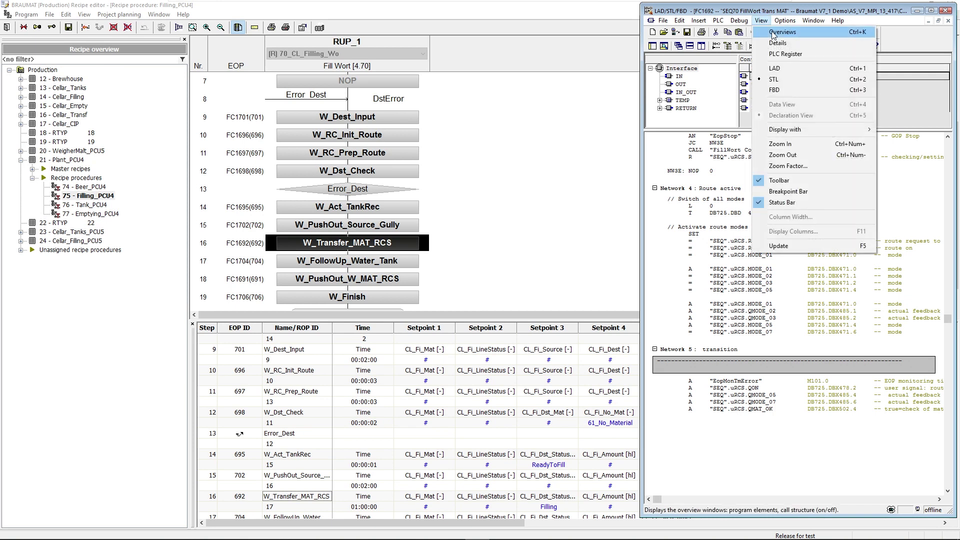
left_click(796, 155)
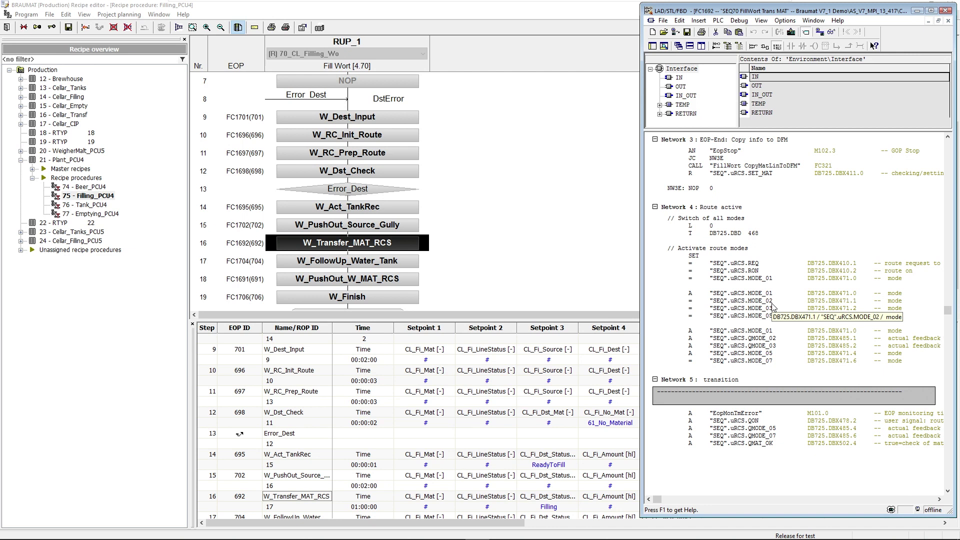
left_click(916, 11)
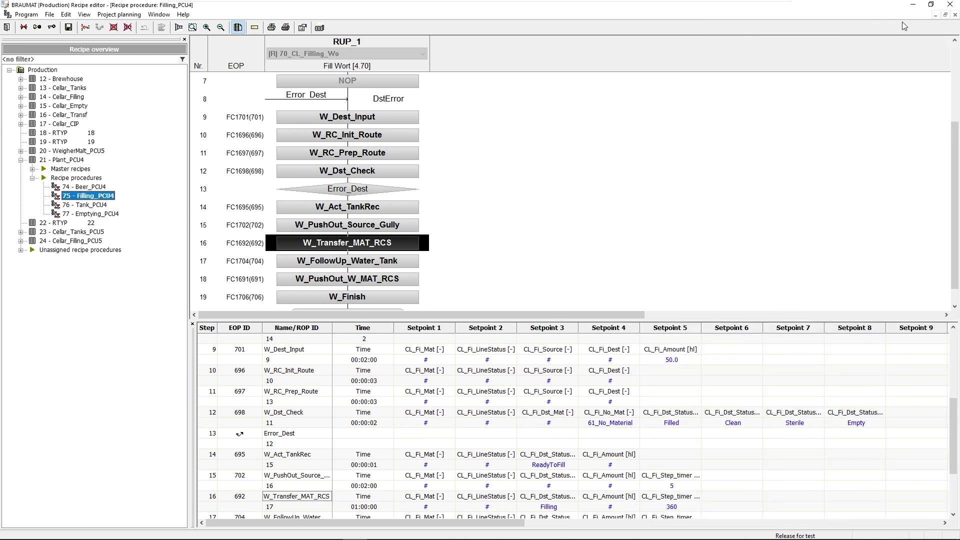
- Start the Filling recipe on Fill Wort as batch 2 and set the sequence running
left_click(913, 5)
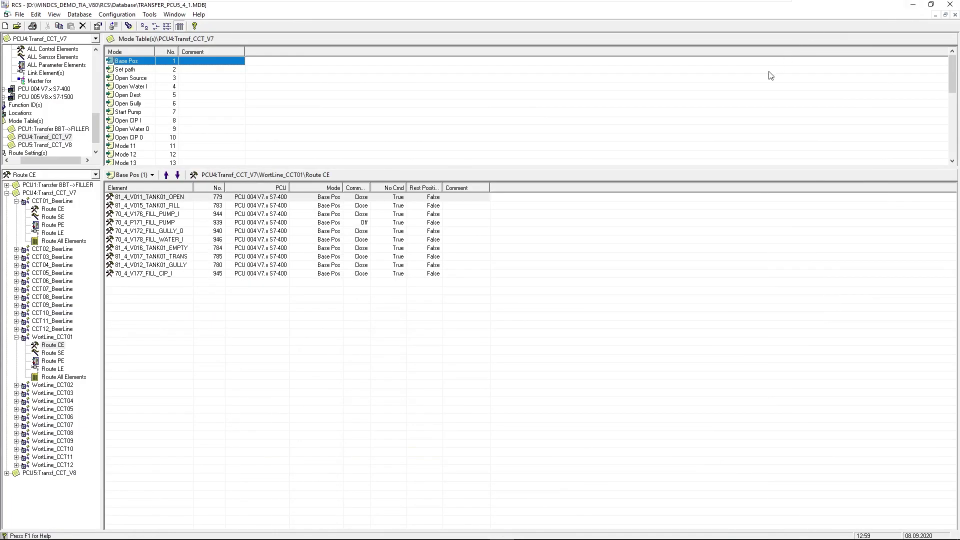
left_click(914, 4)
left_click(535, 106)
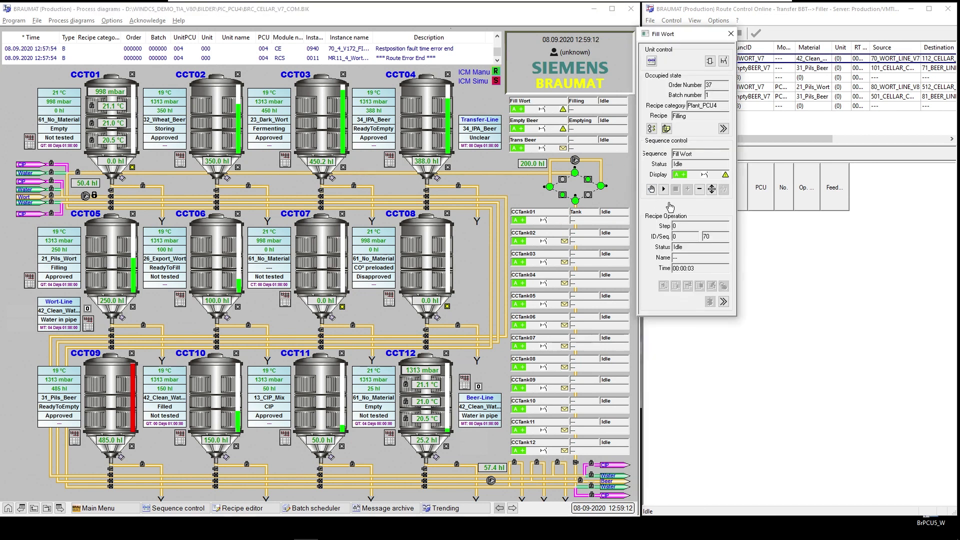
left_click(664, 189)
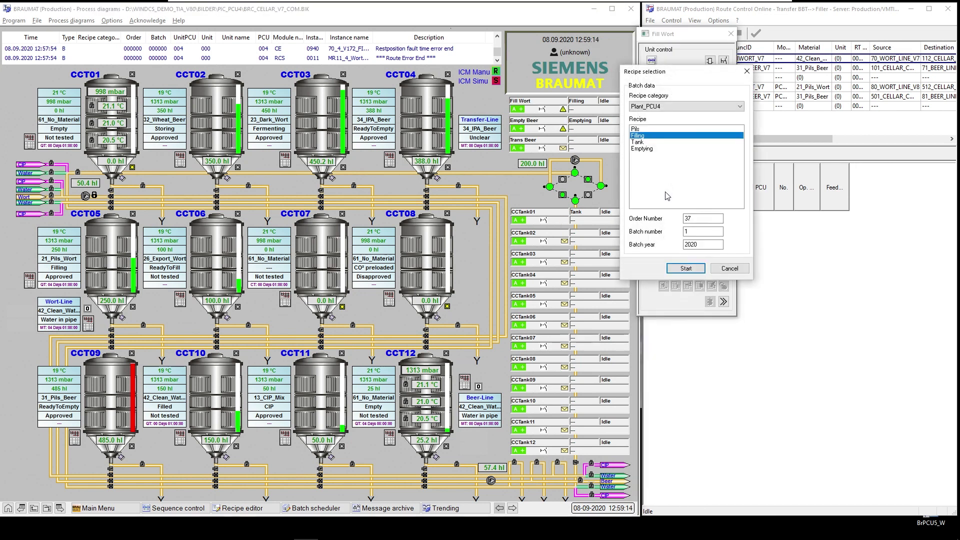
key("Tab")
type("2")
left_click(680, 268)
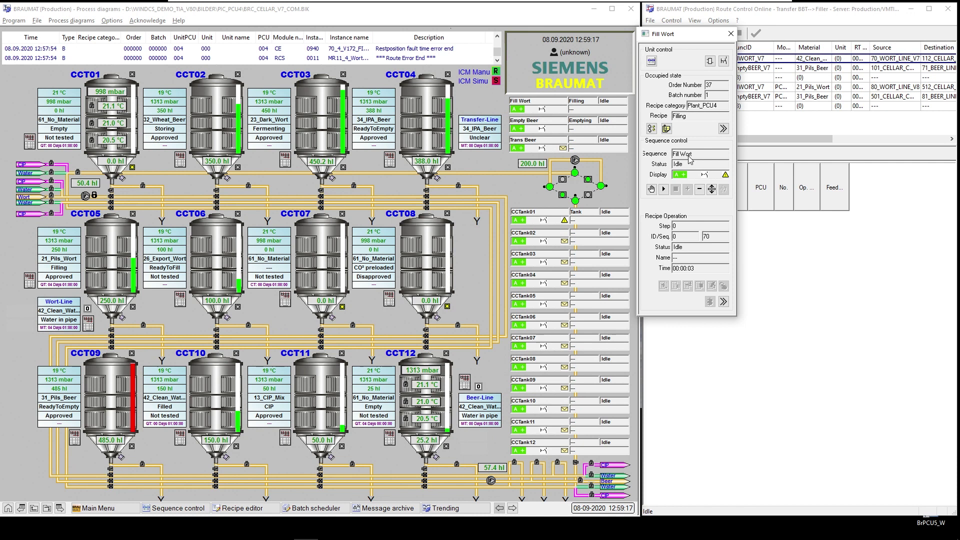
left_click(666, 189)
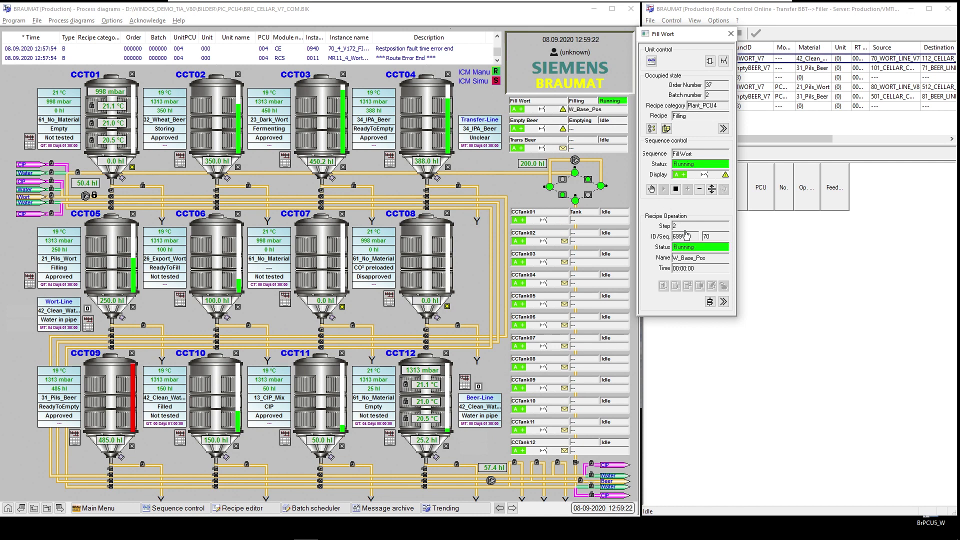
- Acknowledge the new-material request and confirm CCT01 as destination, then view Fill Wort's details
left_click(724, 286)
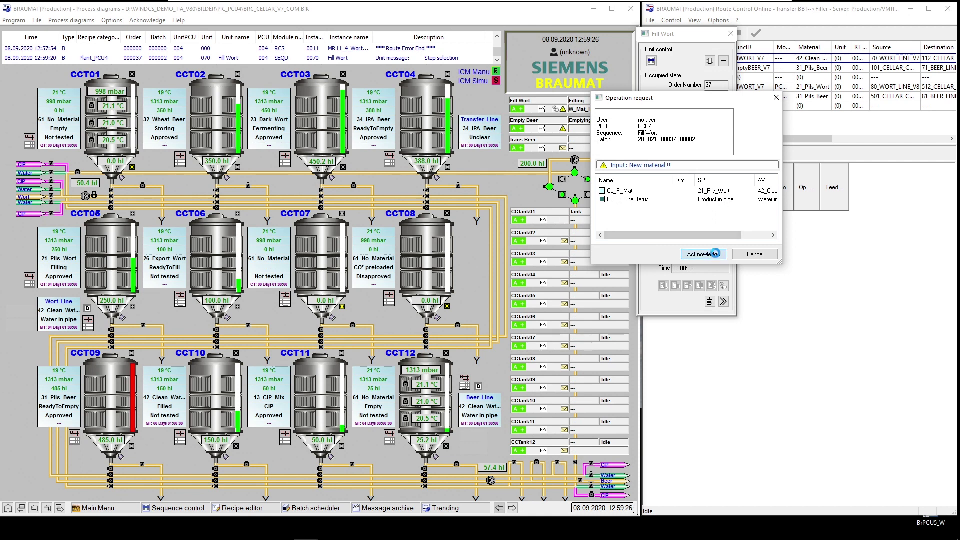
left_click(715, 254)
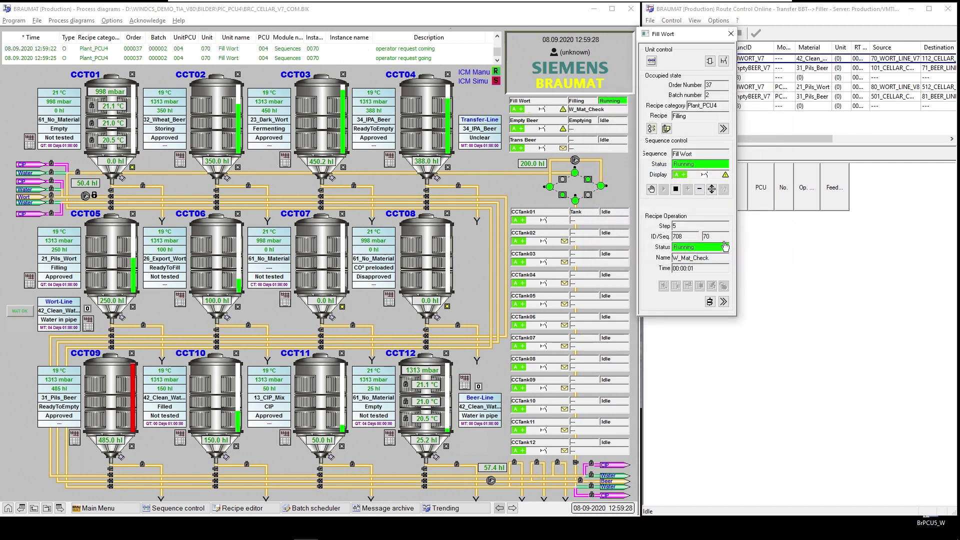
left_click(724, 285)
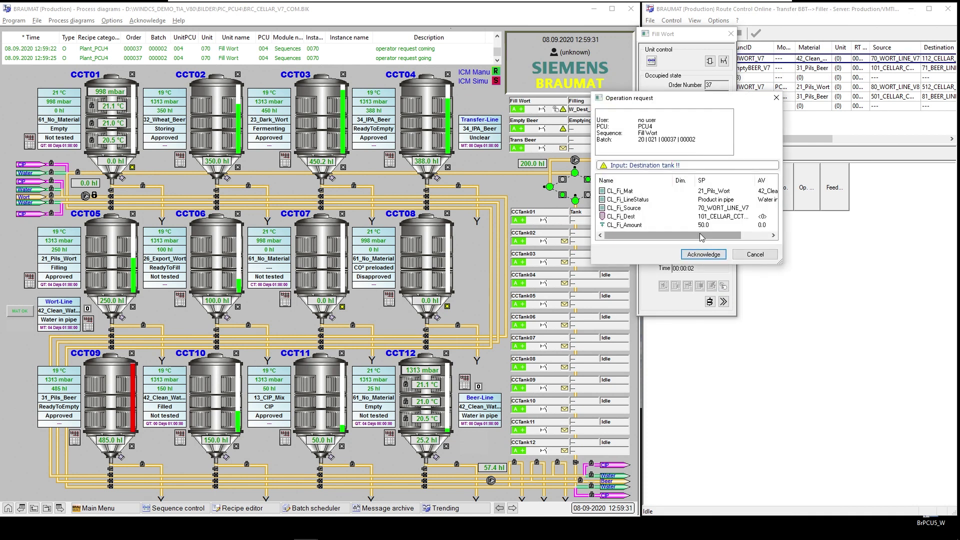
double_click(720, 218)
left_click(780, 295)
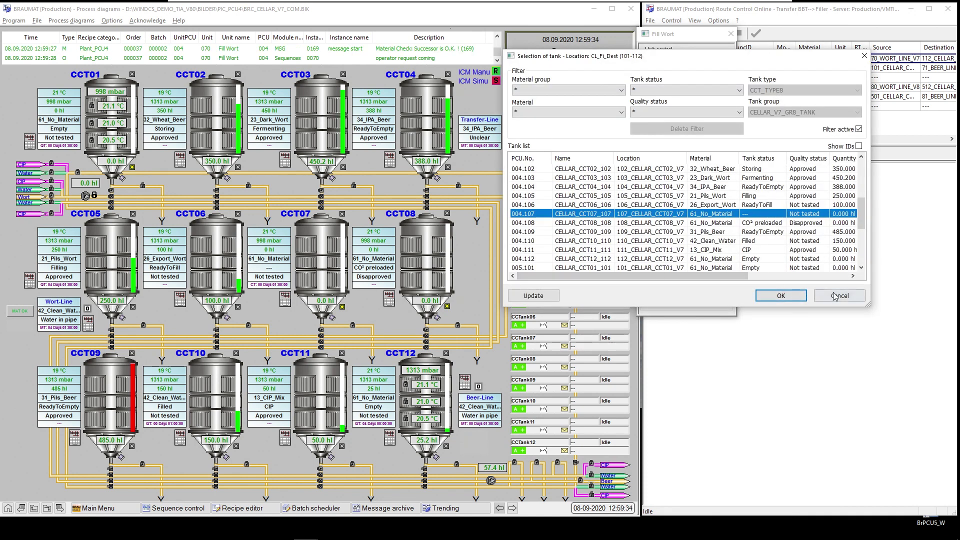
left_click(706, 256)
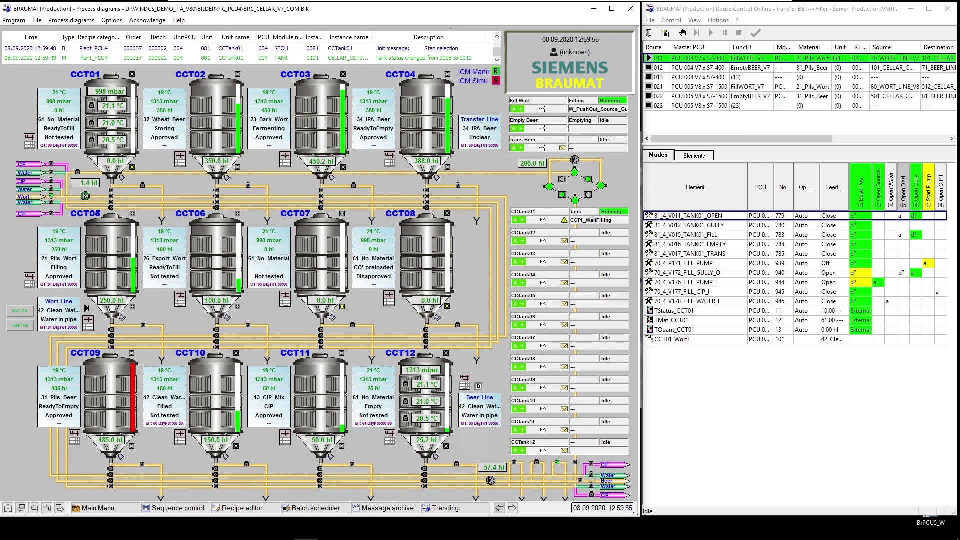
mouse_move(489, 538)
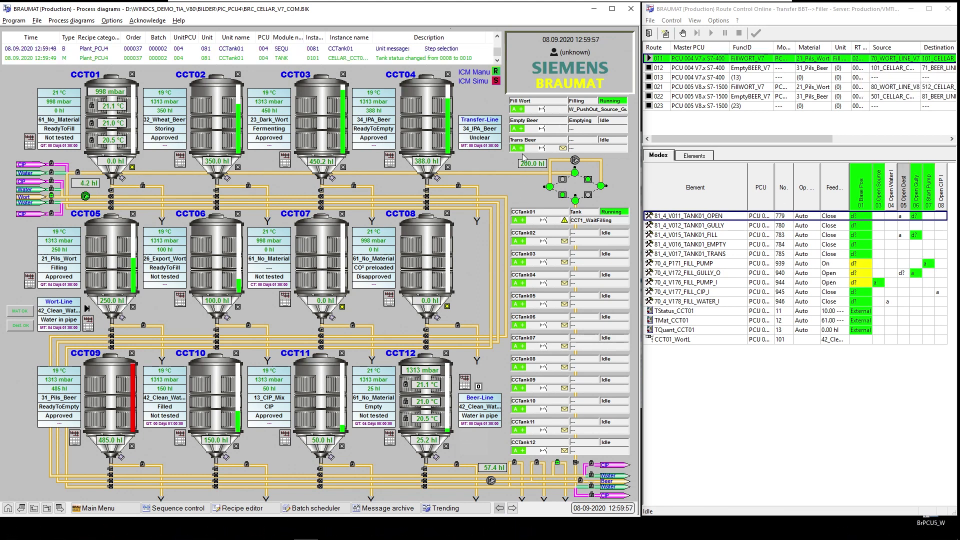
left_click(537, 105)
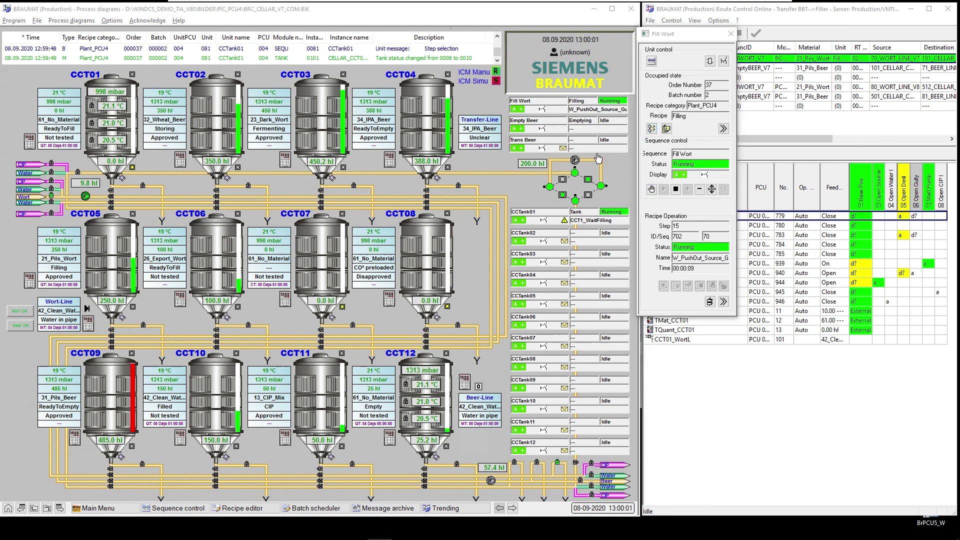
mouse_move(379, 531)
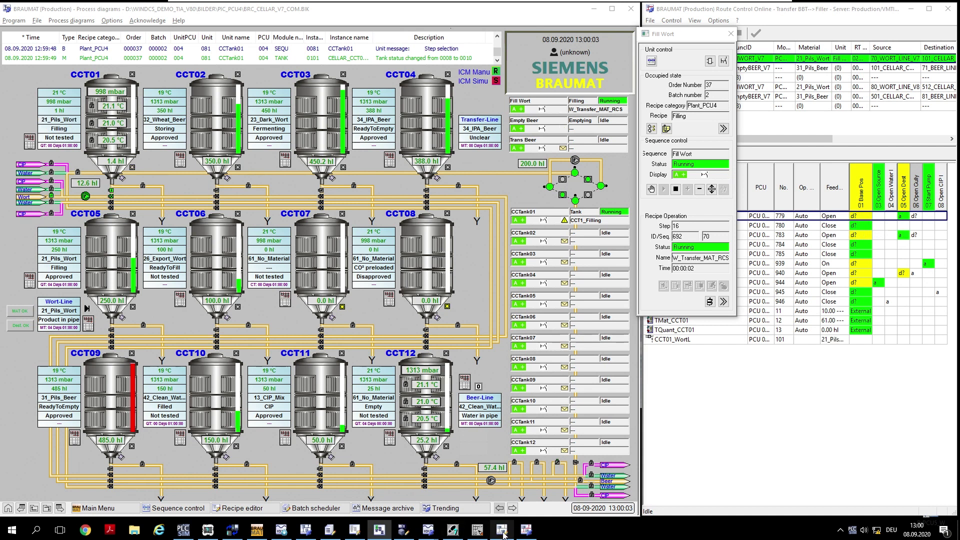
- Open the running Fill Wort control recipe and move it aside to uncover CCT01
left_click(406, 531)
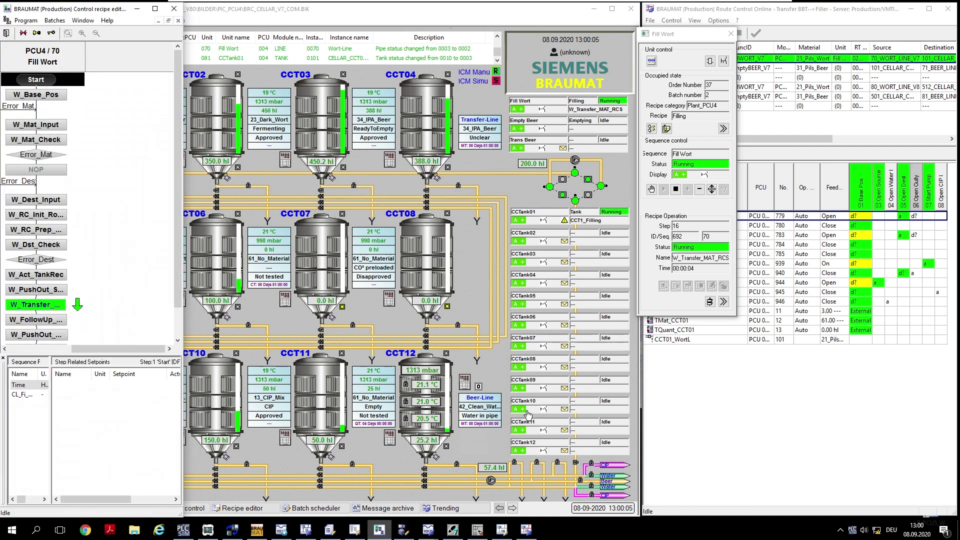
left_click(731, 34)
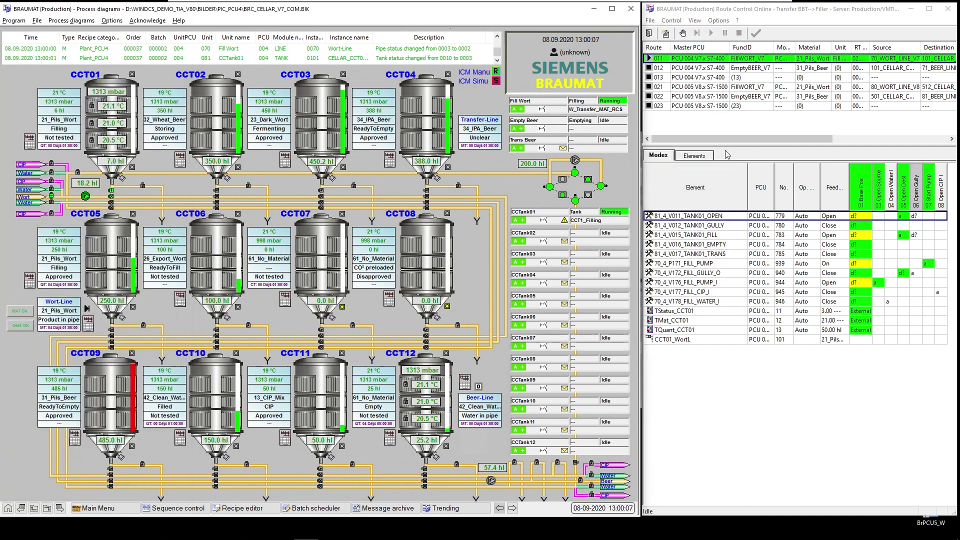
left_click(379, 530)
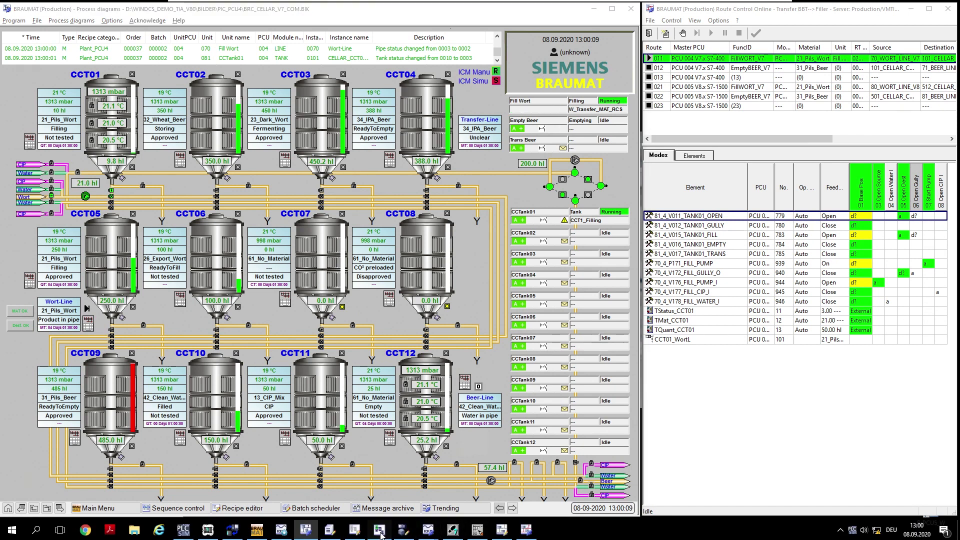
scroll(179, 200, "down", 2)
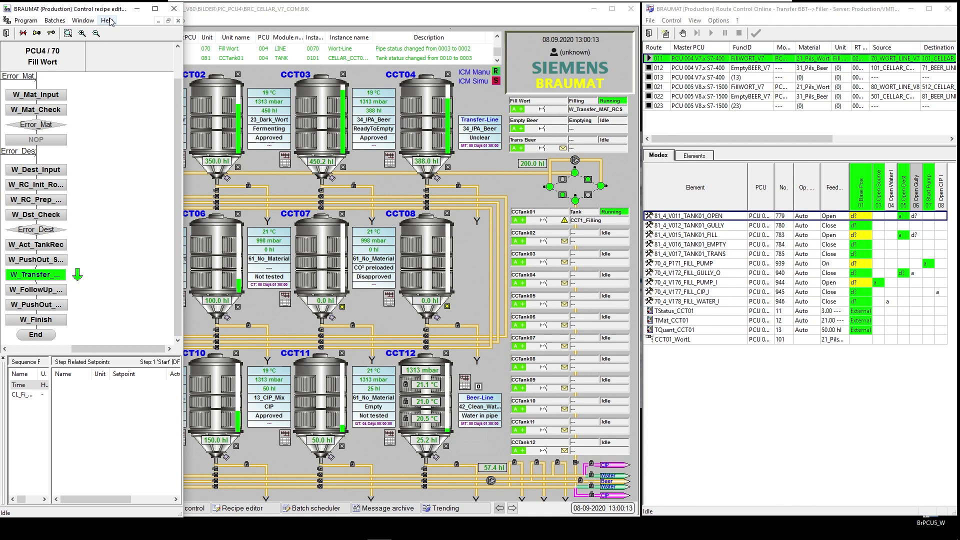
left_click_drag(113, 12, 271, 13)
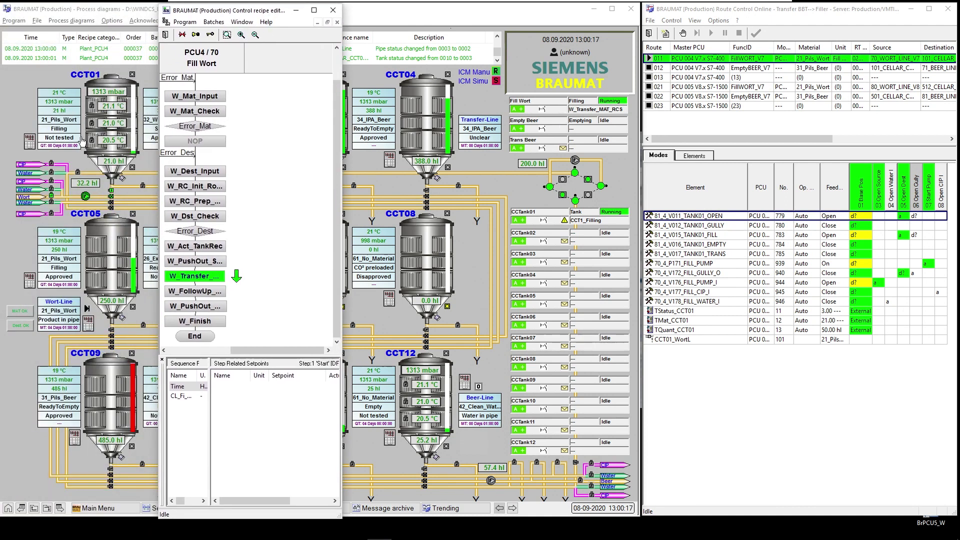
- Open CCT01's tank details, widen the Feedback column, then close them
left_click(82, 143)
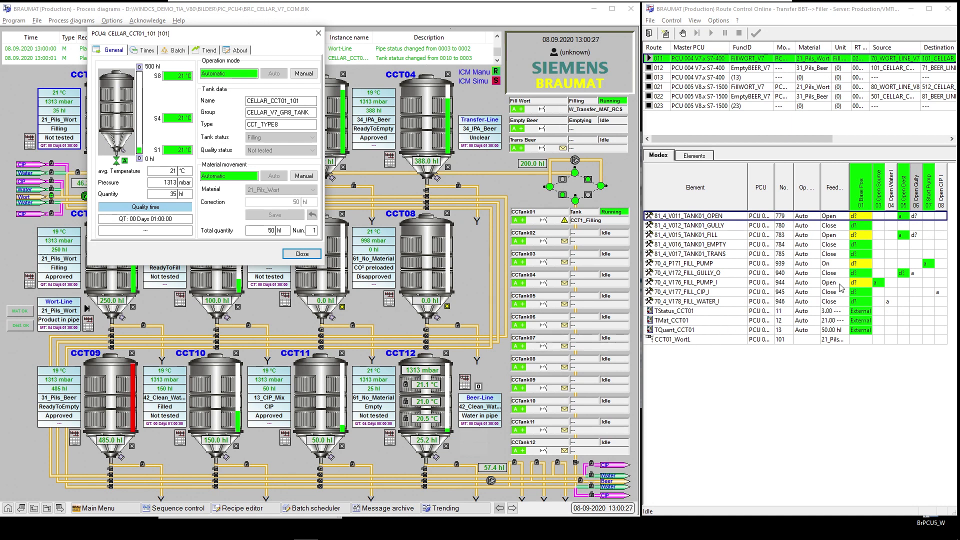
double_click(850, 203)
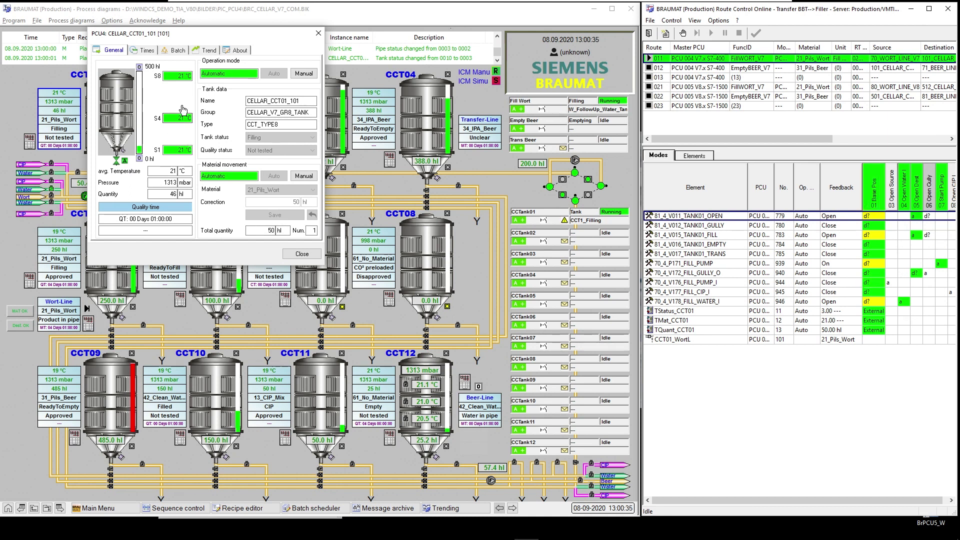
left_click(318, 33)
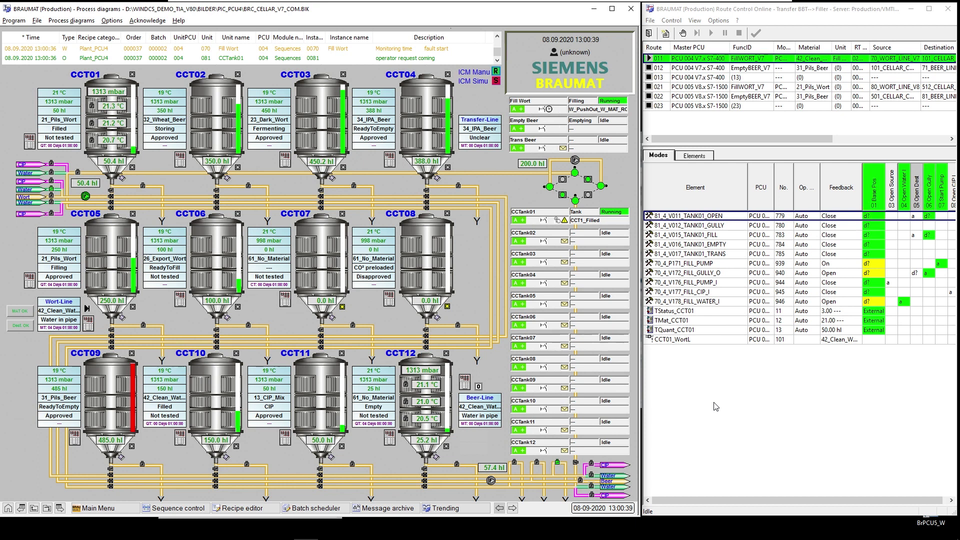
- Open the PCU5 cellar diagram and manually start route 021 into CCT12
left_click(7, 510)
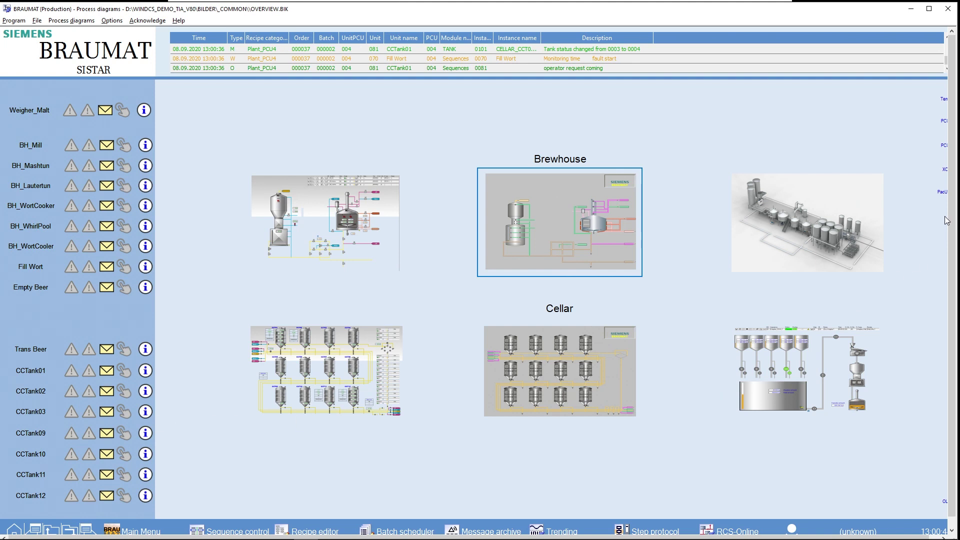
left_click(929, 8)
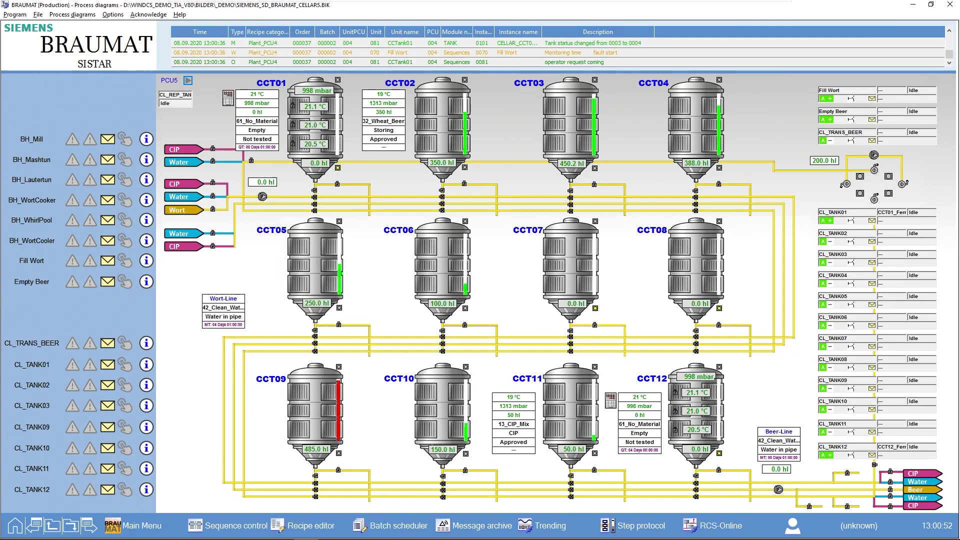
left_click(529, 533)
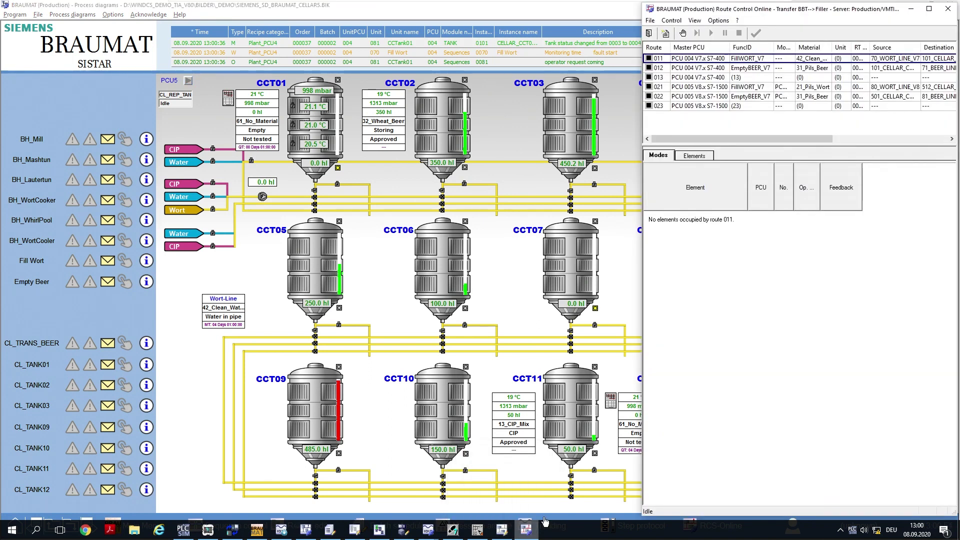
left_click(687, 87)
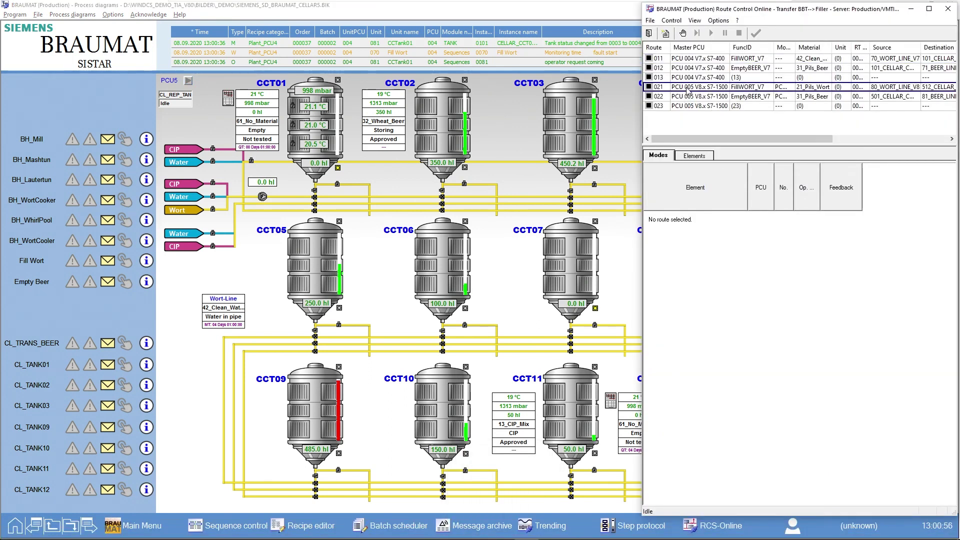
left_click(683, 33)
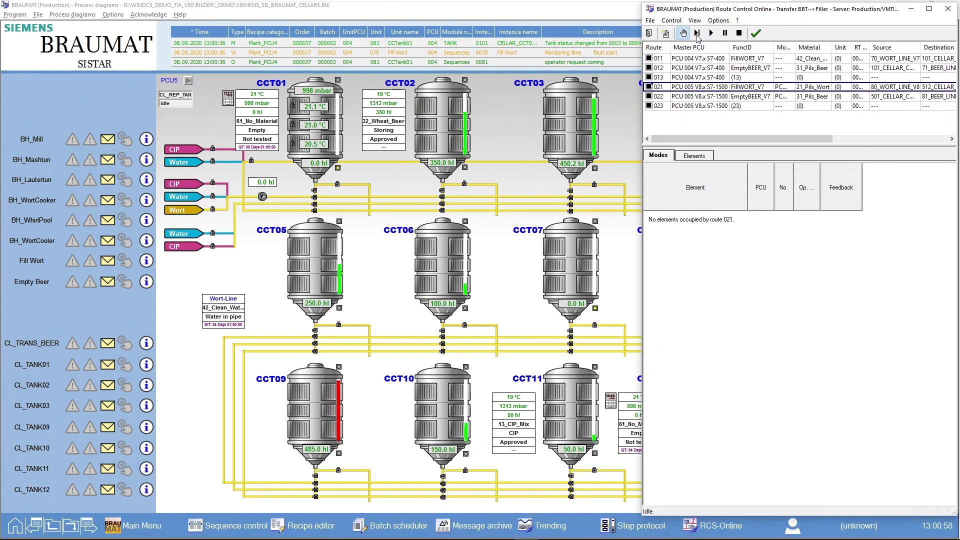
left_click(711, 33)
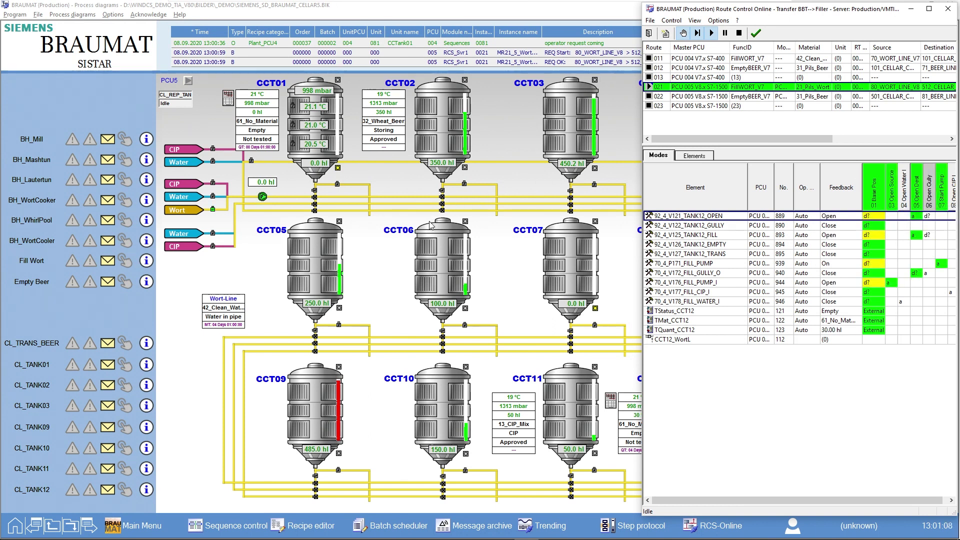
- Bring the PCU5 cellar diagram in front of Route Control Online to watch CCT12 fill
left_click(377, 276)
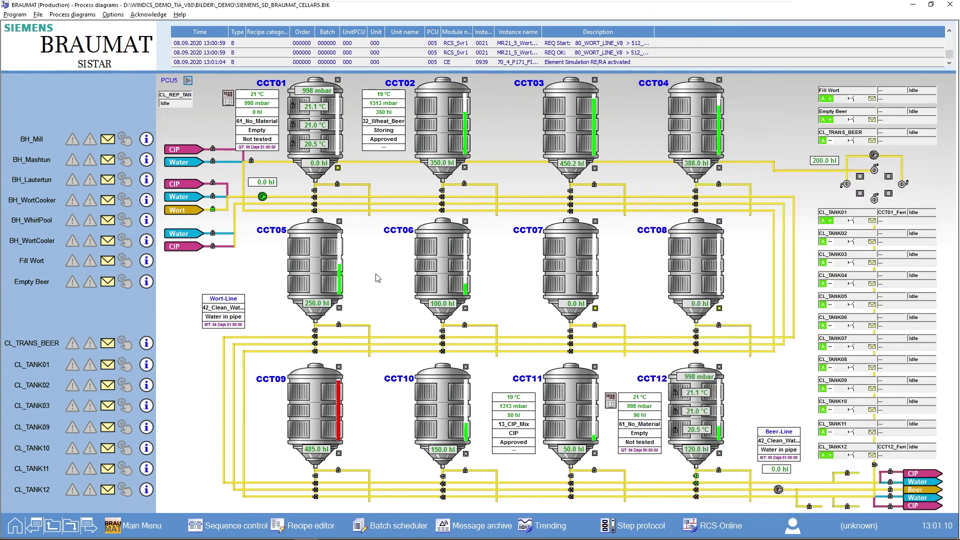